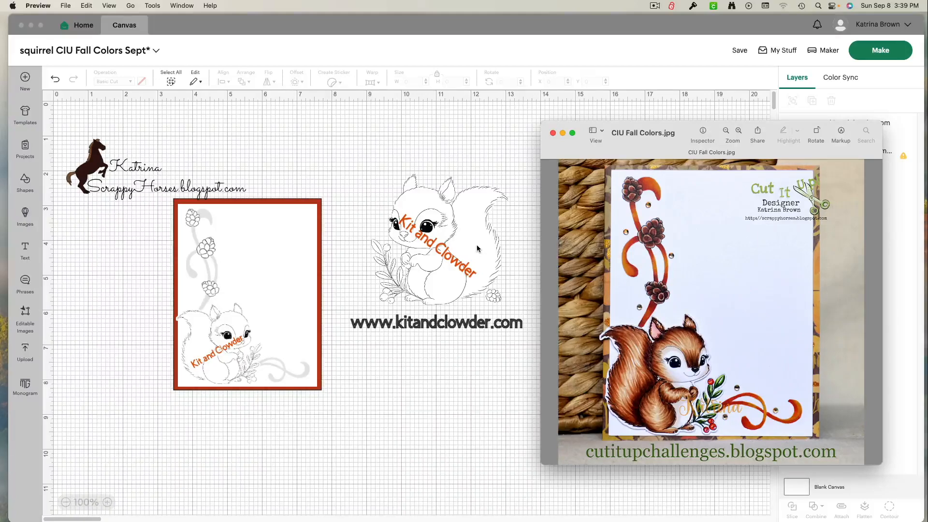
Step: Examine the finished fall card photo against the canvas layout, shifting its window aside to compare the elements
left_click_drag(676, 132, 354, 92)
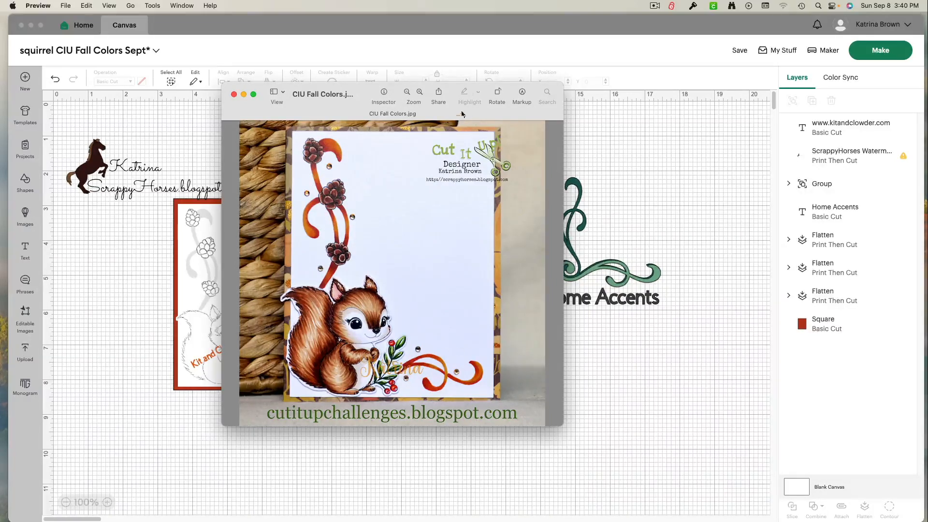
left_click_drag(375, 91, 718, 134)
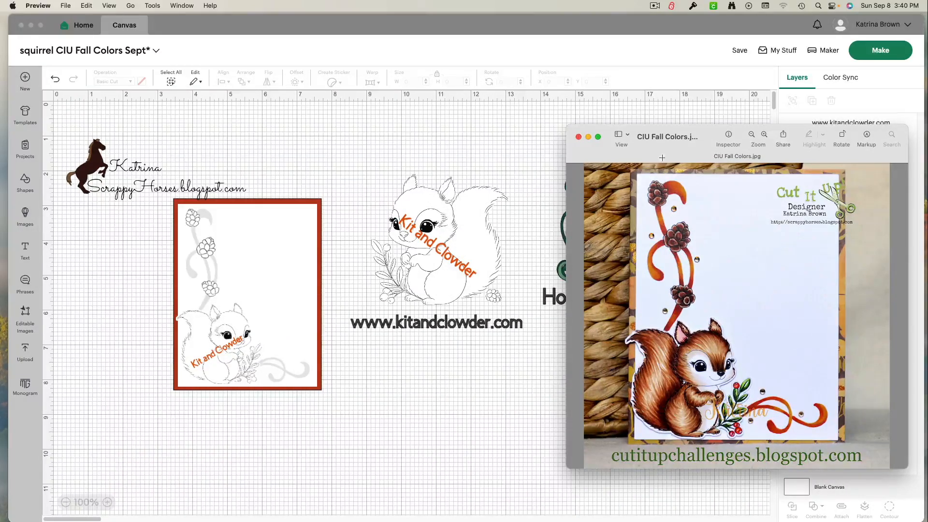
left_click_drag(710, 138, 392, 108)
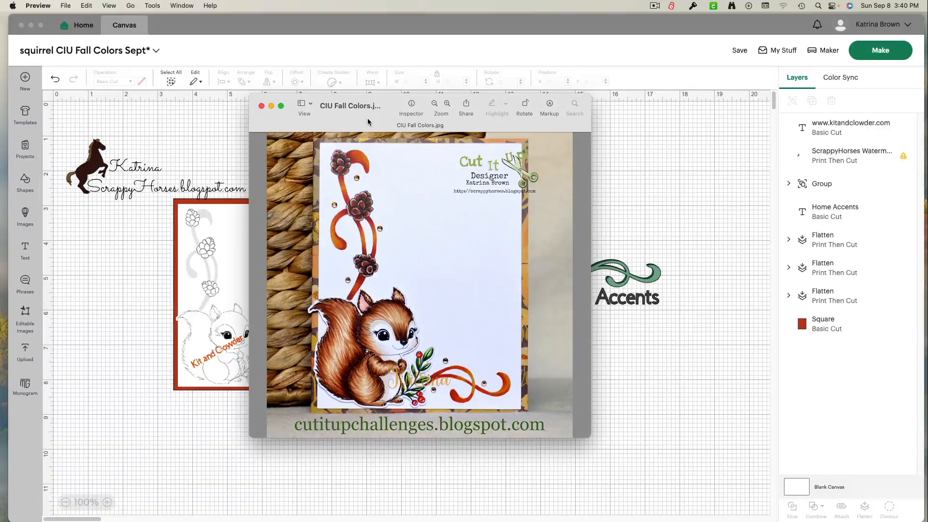
left_click_drag(387, 100, 0, 95)
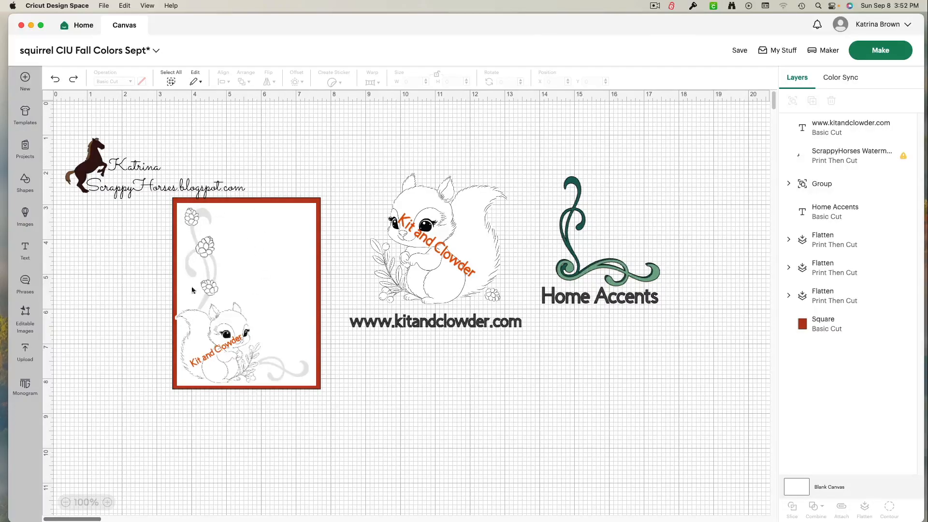
Step: Add a square to the canvas, duplicate it, and place one copy above and the other below the framed card design
left_click(25, 181)
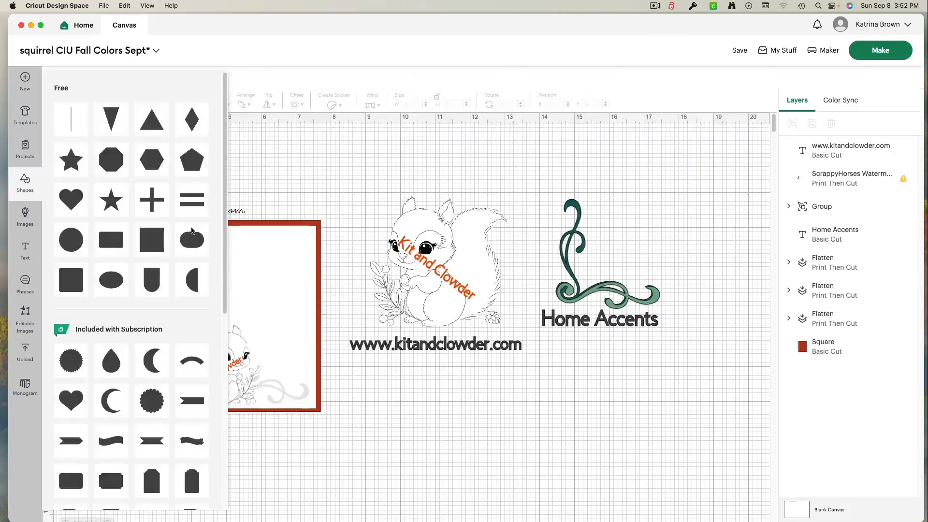
left_click(164, 239)
right_click(133, 177)
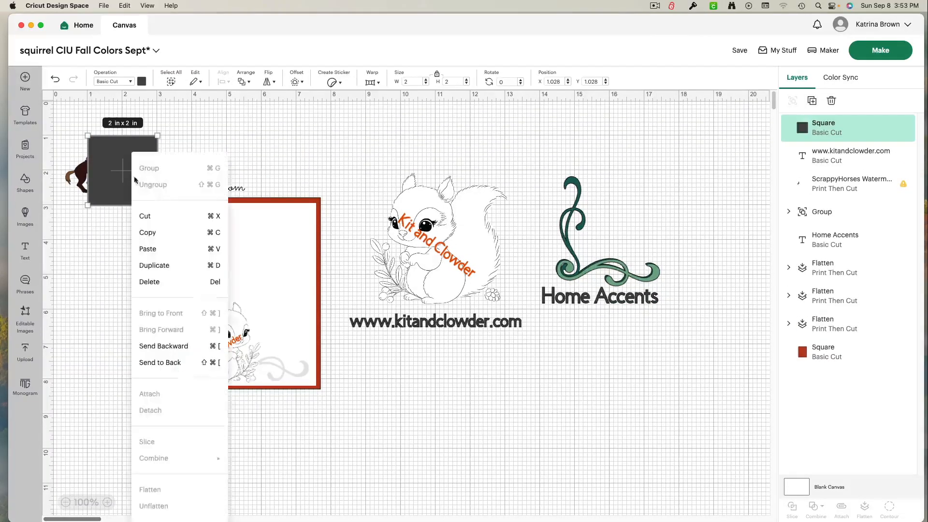
left_click(159, 264)
left_click_drag(142, 184, 314, 152)
left_click(130, 168)
left_click_drag(129, 169, 246, 442)
Step: Set the lower square to 4.25 in wide and 5.5 in high with proportions unlocked, and colour it rust red
left_click(436, 74)
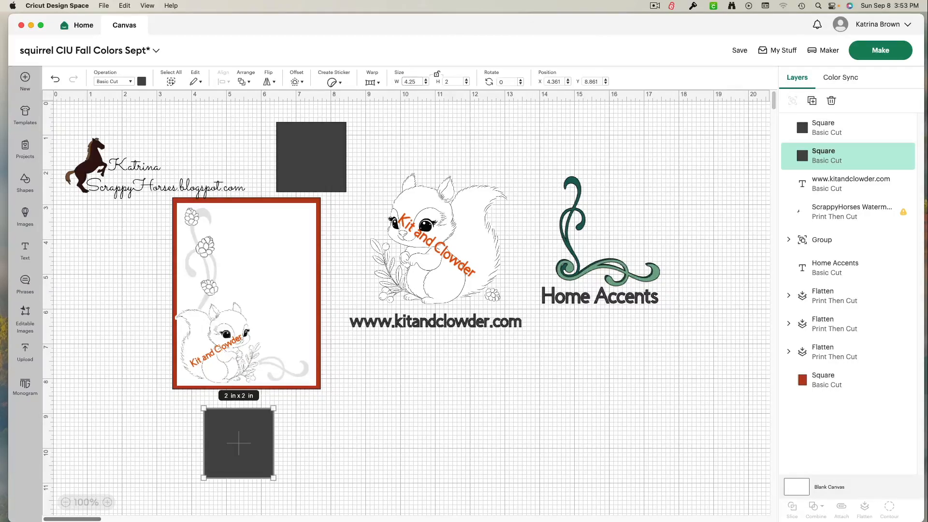
key("Return")
left_click(455, 80)
type("5.5")
key("Return")
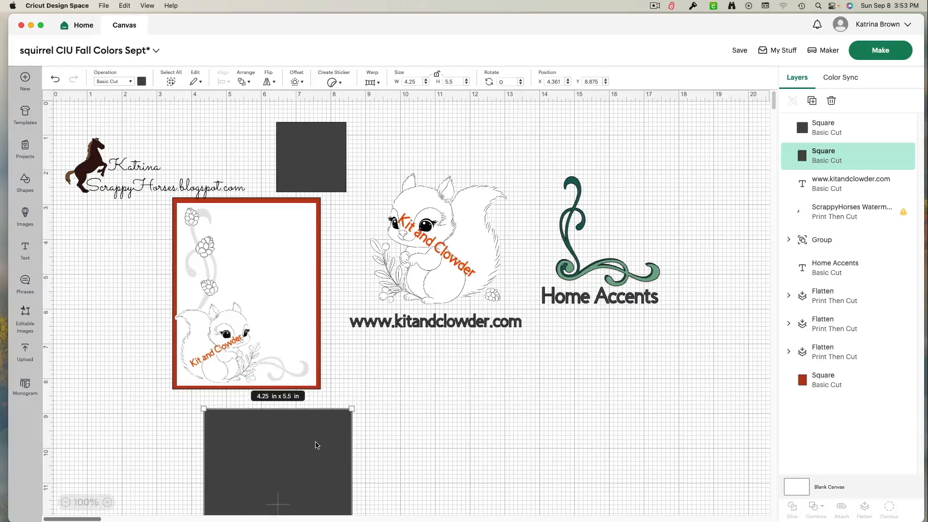
left_click(142, 82)
left_click(152, 122)
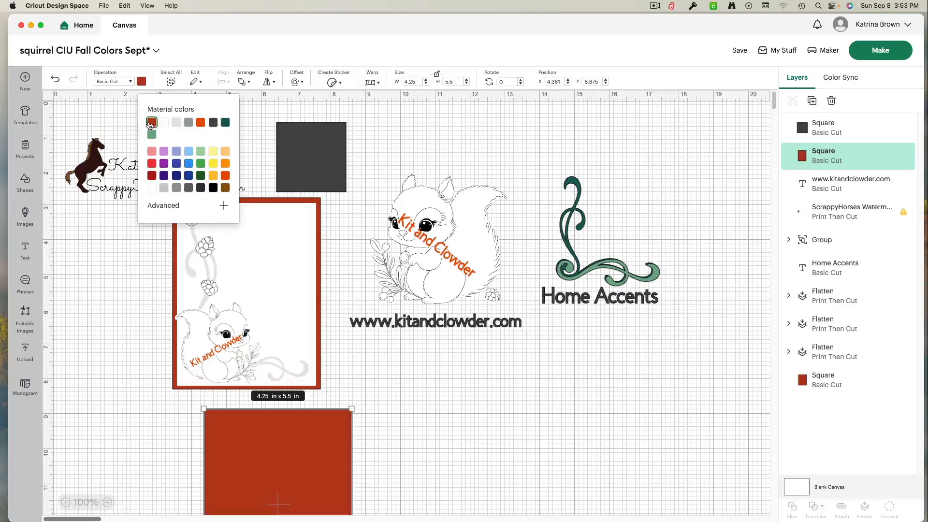
Step: Set the upper square to 4 in wide and 5.25 in high with proportions unlocked, and colour it white
left_click(312, 148)
left_click(408, 82)
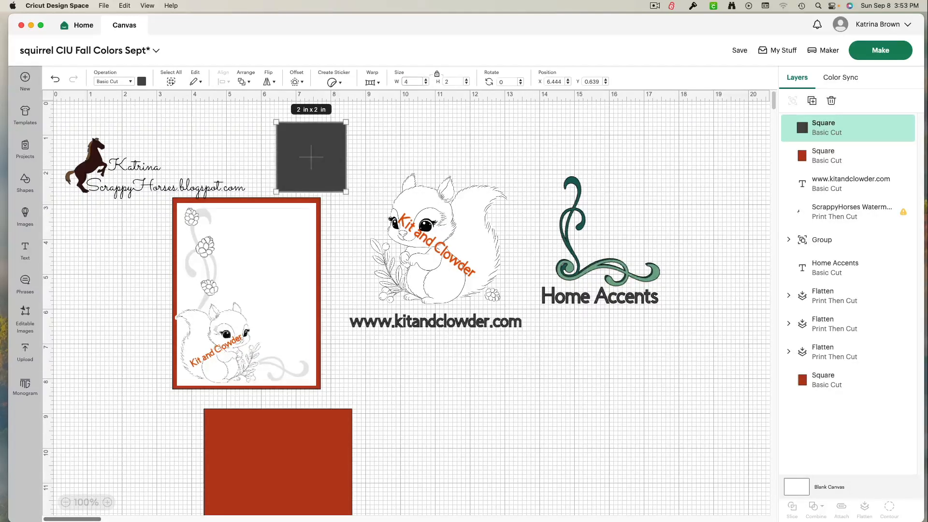
left_click(438, 74)
left_click(449, 81)
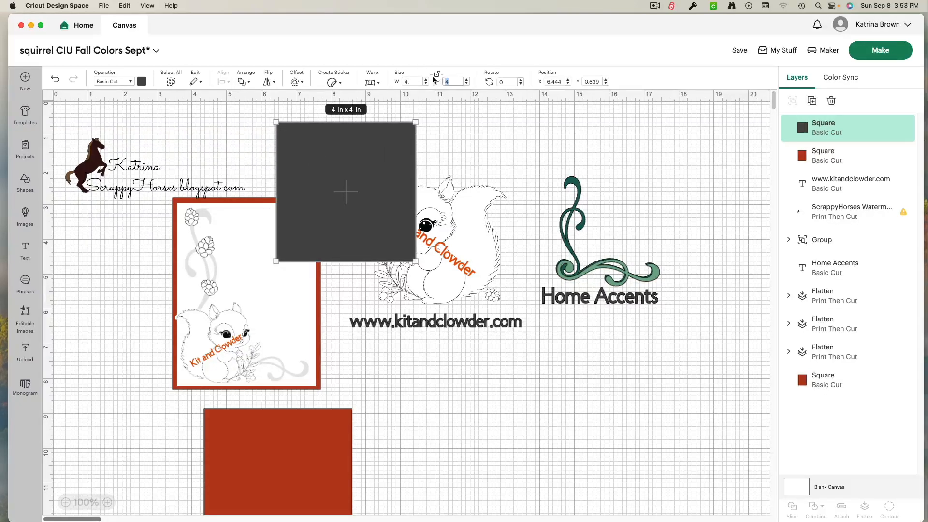
type("5.25")
key("Return")
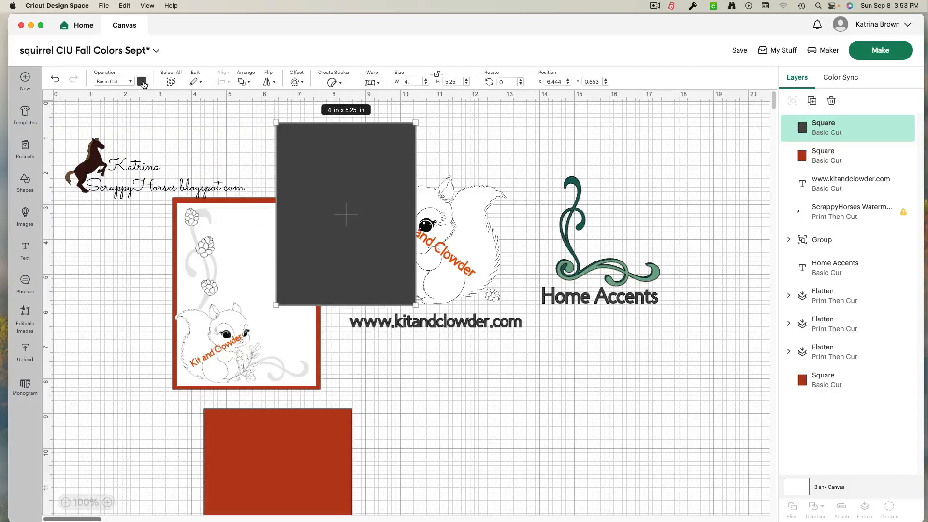
left_click(142, 82)
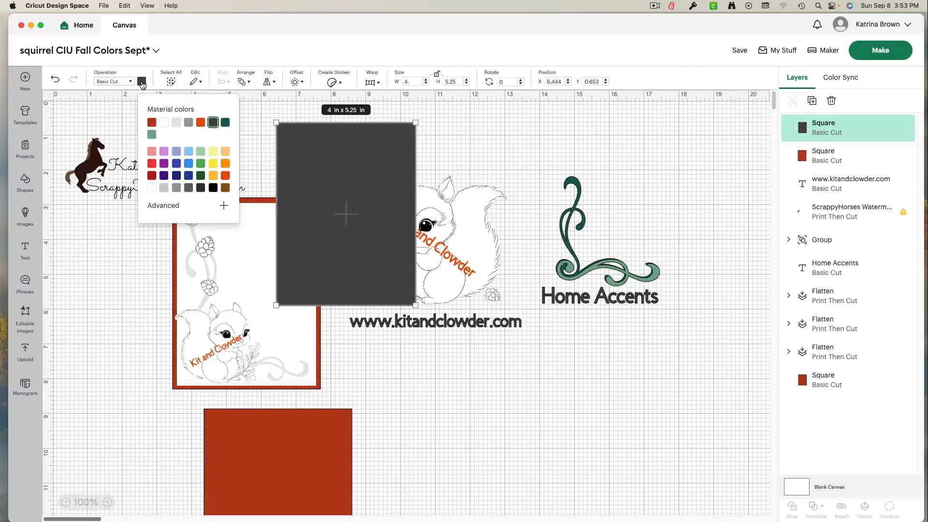
left_click(164, 123)
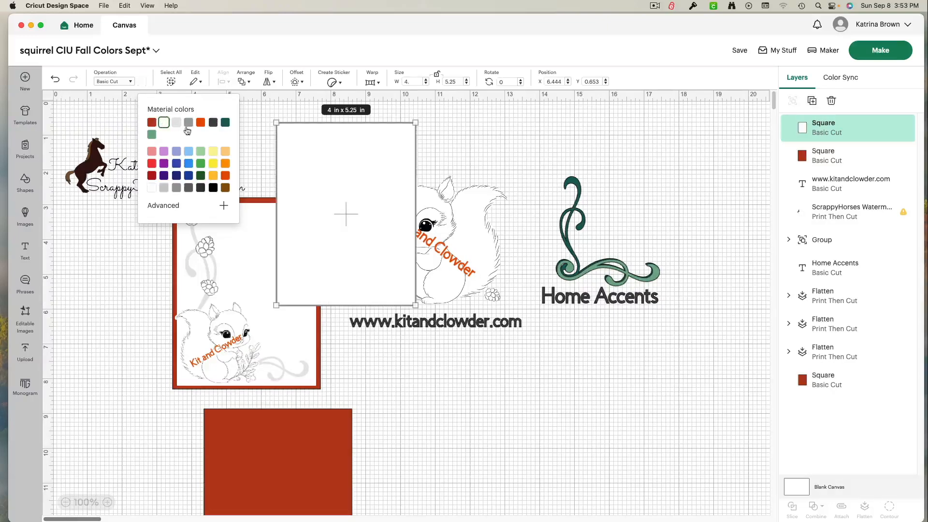
Step: Arrange the red and white panels below the framed card design, with the white panel partly overlapping the red one
left_click_drag(327, 206, 436, 471)
left_click_drag(328, 459, 216, 448)
left_click_drag(453, 446, 335, 453)
scroll(503, 385, "down", 5)
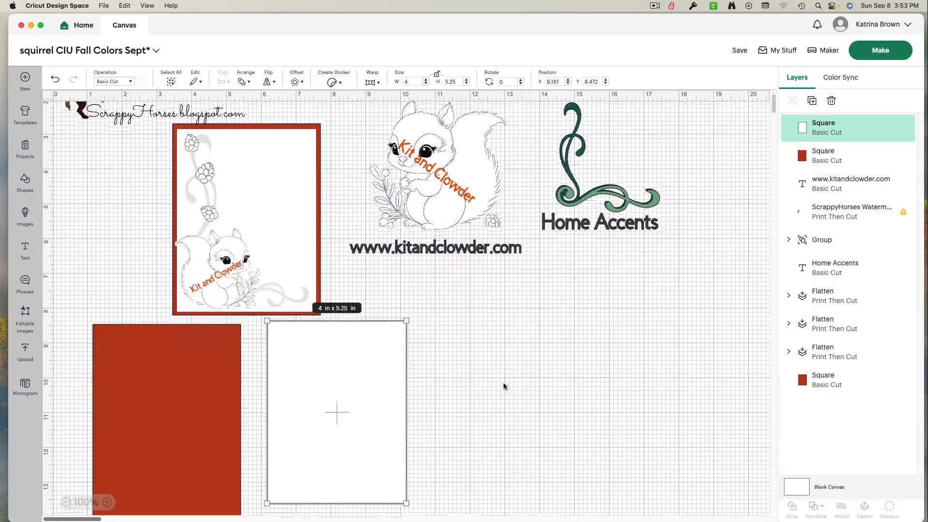
left_click_drag(365, 410, 275, 419)
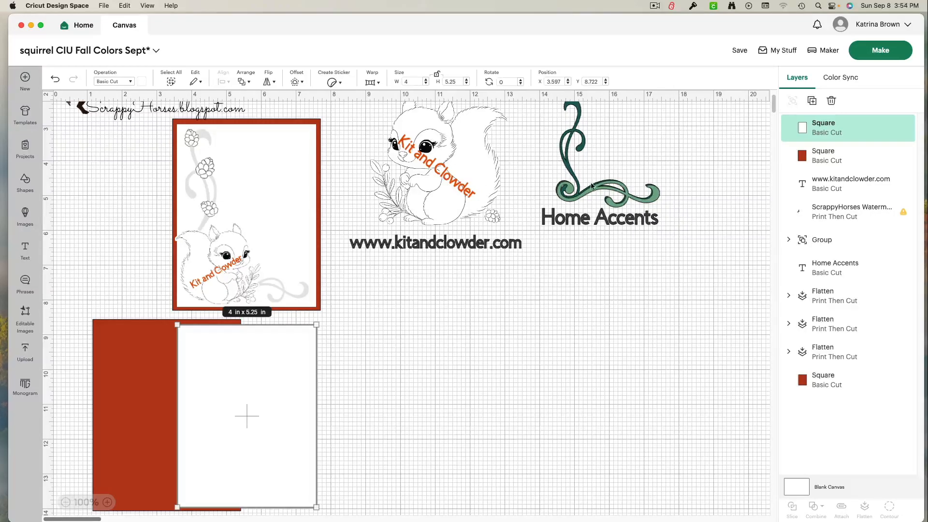
Step: Move the large squirrel image down into the open area beside the white panel
scroll(576, 211, "up", 2)
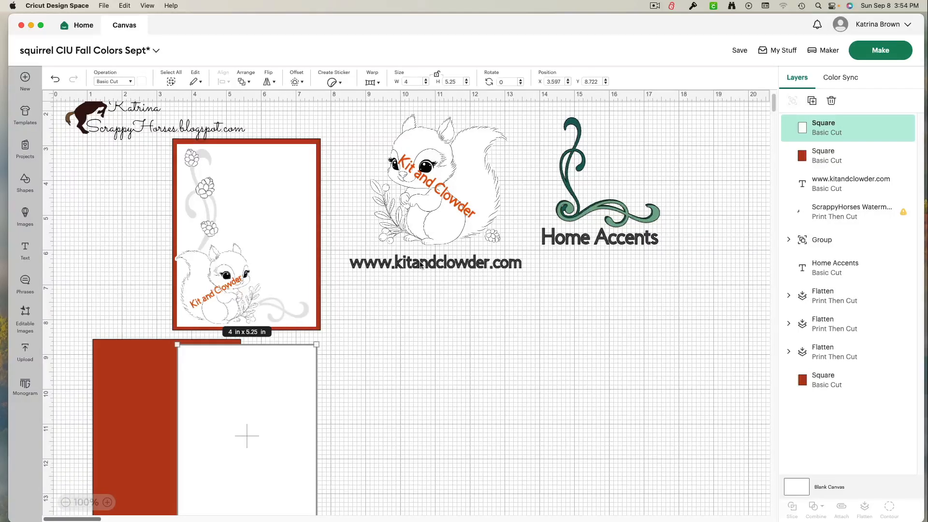
left_click(426, 221)
left_click_drag(426, 218, 449, 423)
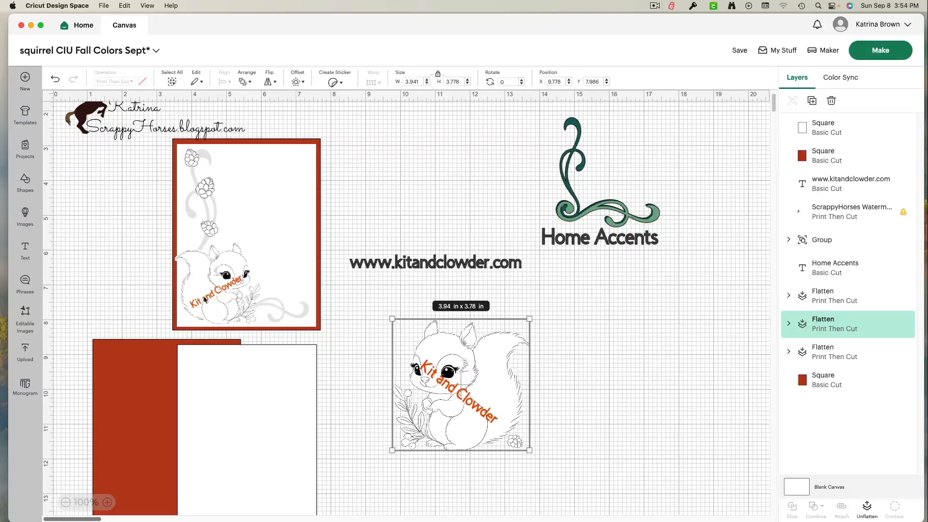
left_click(343, 380)
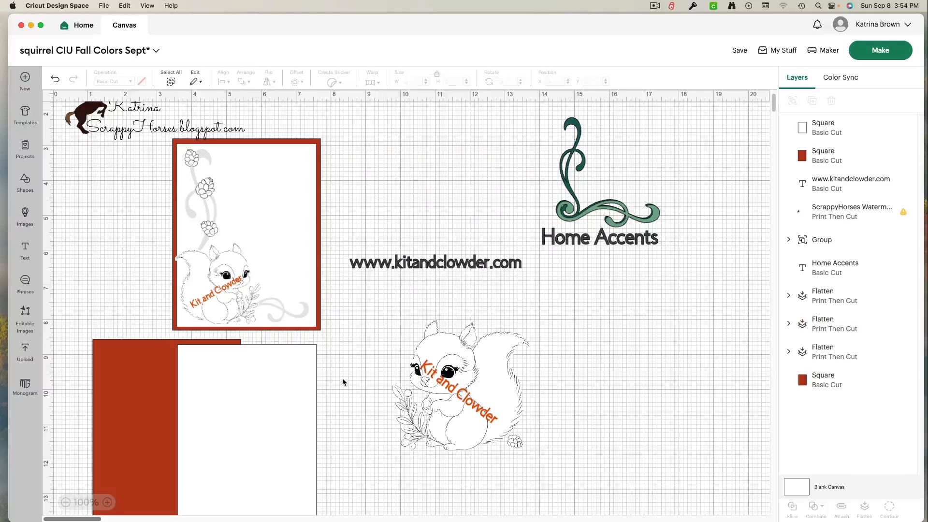
Step: Add a 2 in circle and position it over the small pinecone at the squirrel's lower tail
left_click(28, 189)
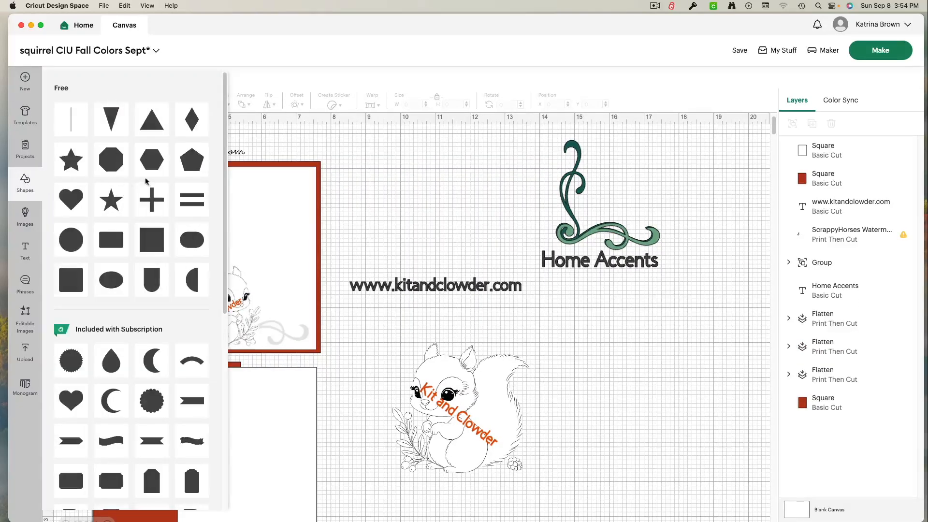
left_click(97, 252)
left_click_drag(106, 153, 598, 391)
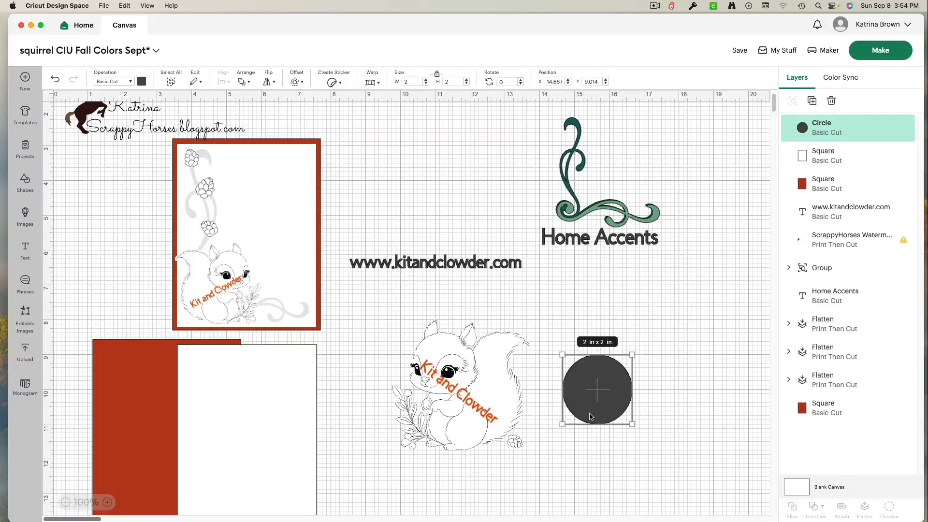
left_click(108, 503)
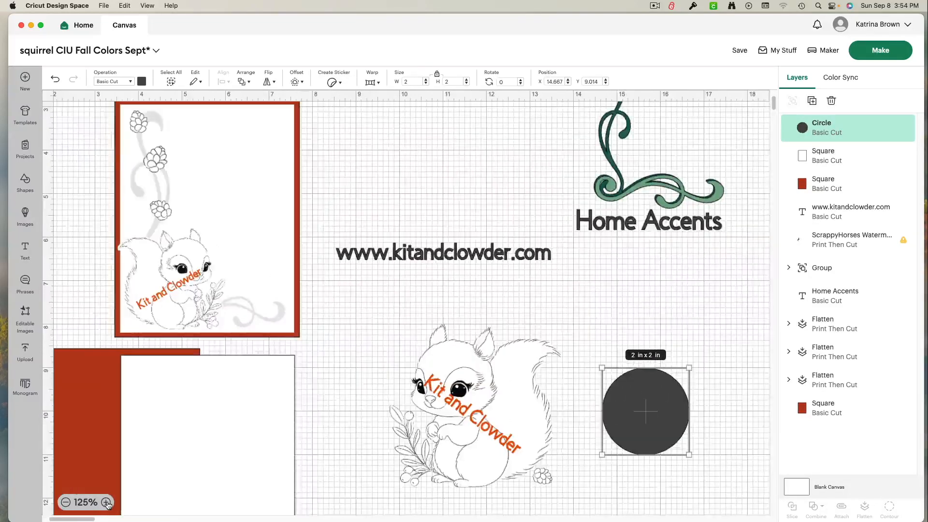
left_click(107, 503)
scroll(343, 413, "down", 3)
scroll(343, 414, "down", 1)
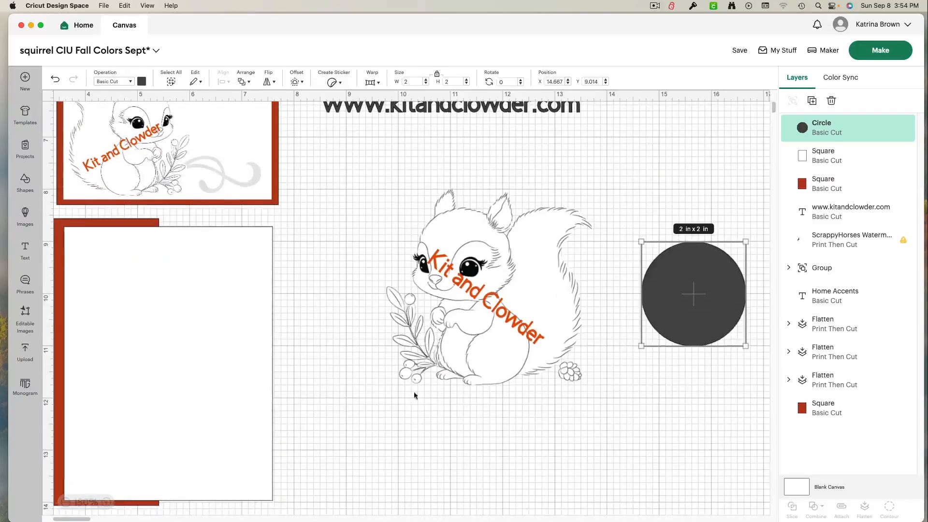
left_click_drag(681, 311, 581, 420)
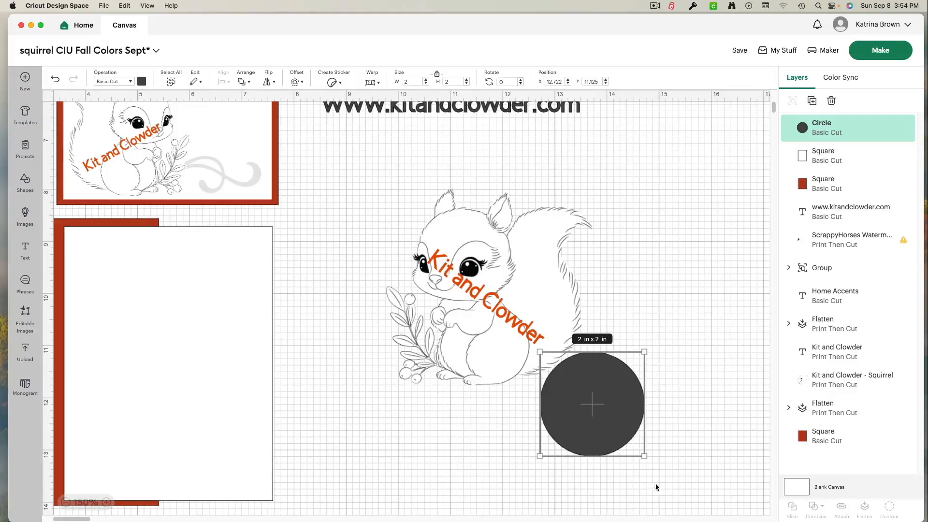
Step: Slice the squirrel image with the circle to separate the pinecone from it
left_click(684, 494)
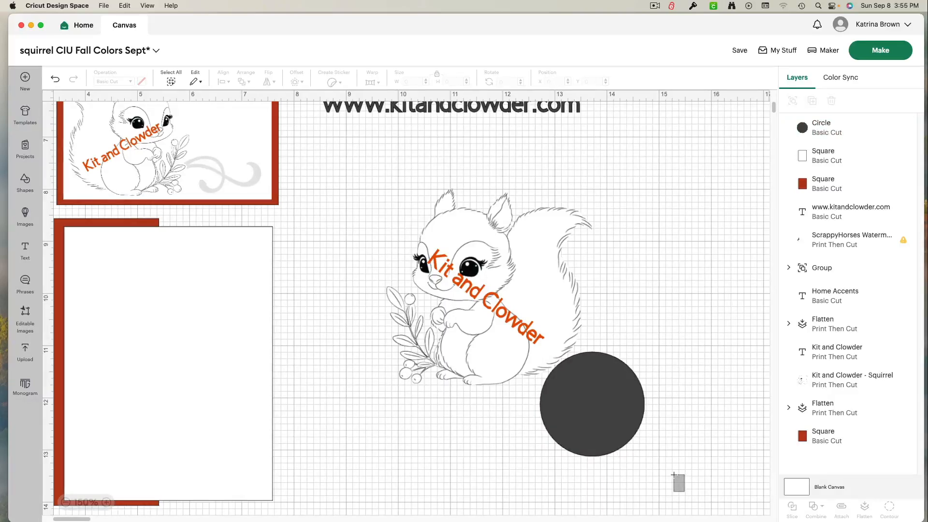
left_click_drag(674, 475, 550, 267)
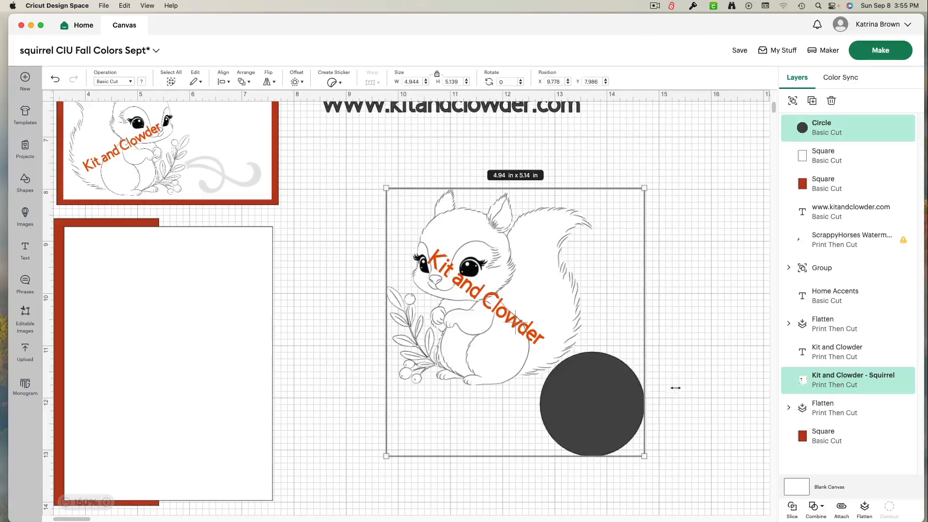
left_click(792, 514)
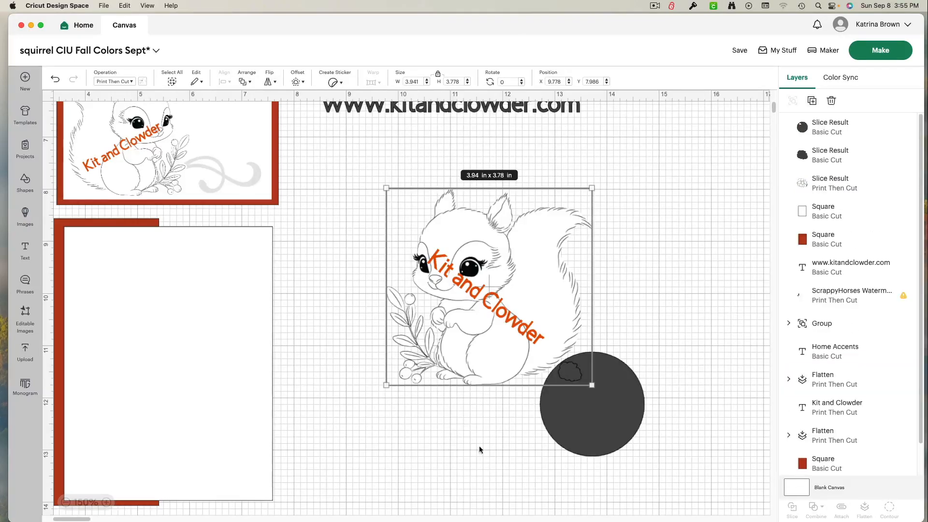
left_click(480, 443)
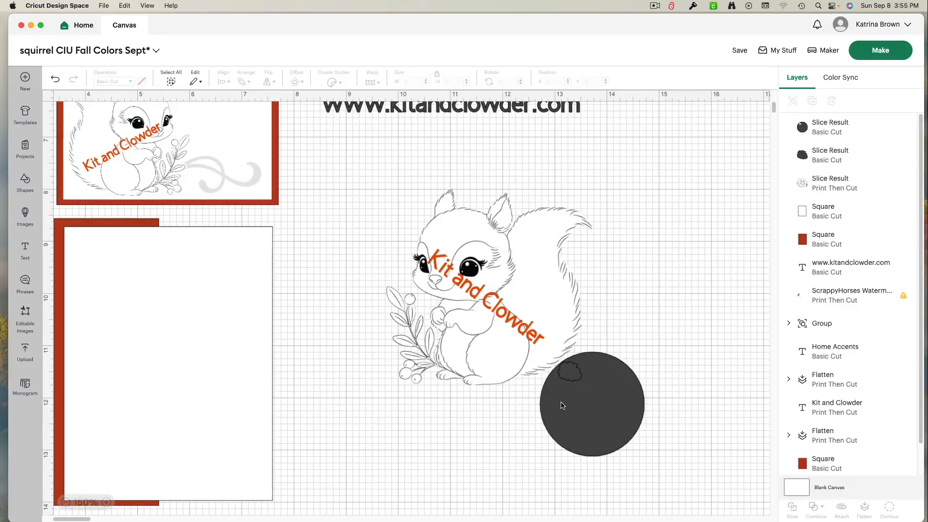
Step: Move the leftover circle and dark cutout away from the squirrel, and place the sliced pinecone on the white panel
left_click_drag(563, 406, 672, 434)
left_click_drag(571, 374, 691, 432)
left_click_drag(576, 376, 247, 319)
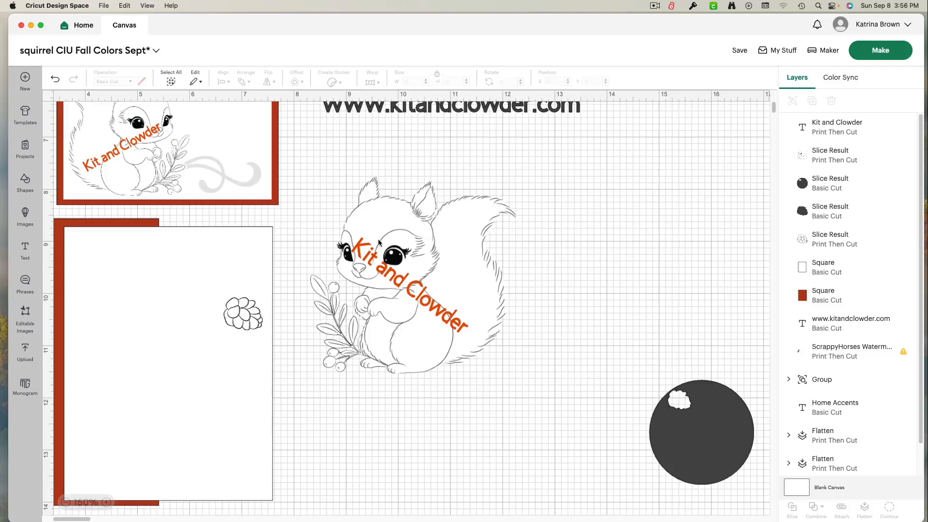
Step: Flip the squirrel image horizontally and shrink it proportionally to about 2.5 by 2.4 in
left_click(432, 346)
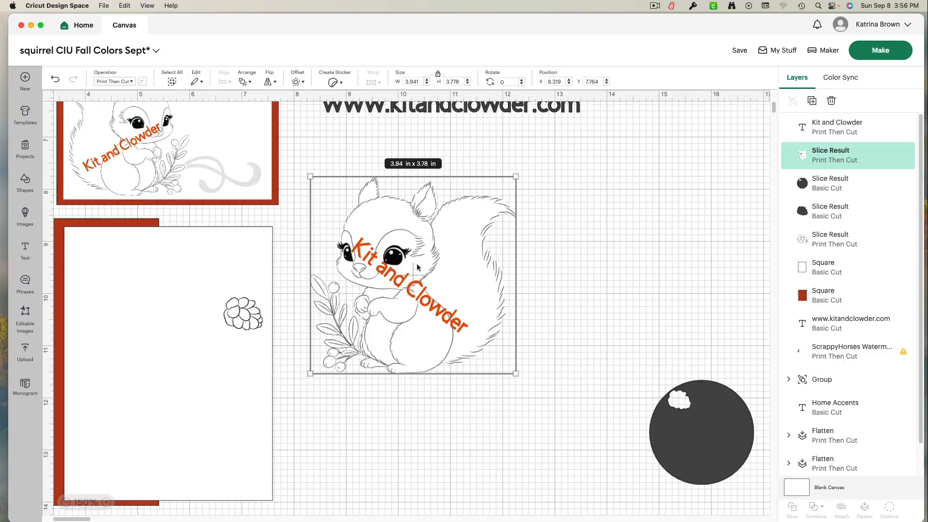
left_click(270, 83)
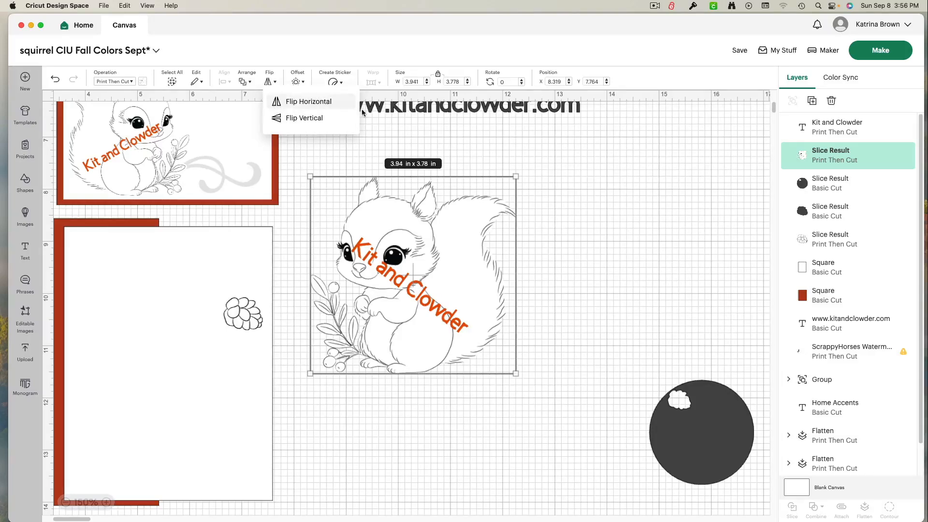
left_click(310, 105)
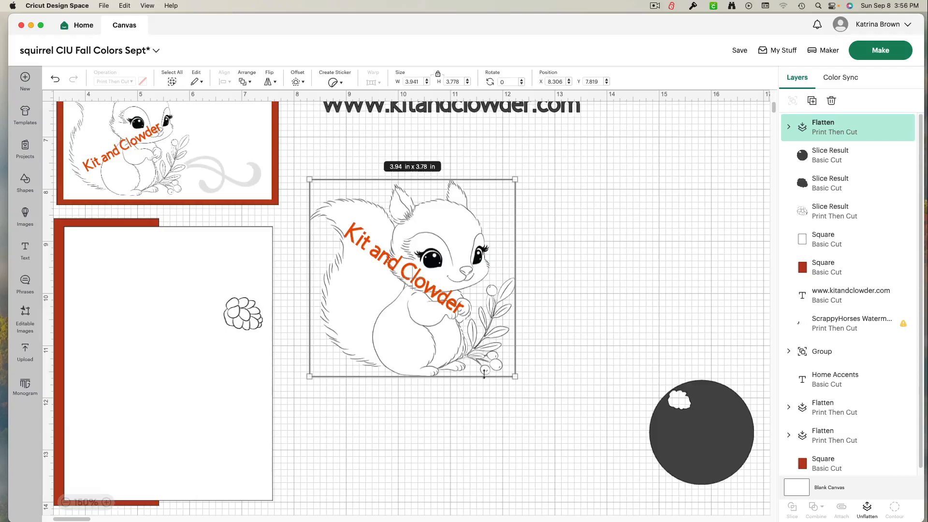
left_click_drag(514, 375, 435, 301)
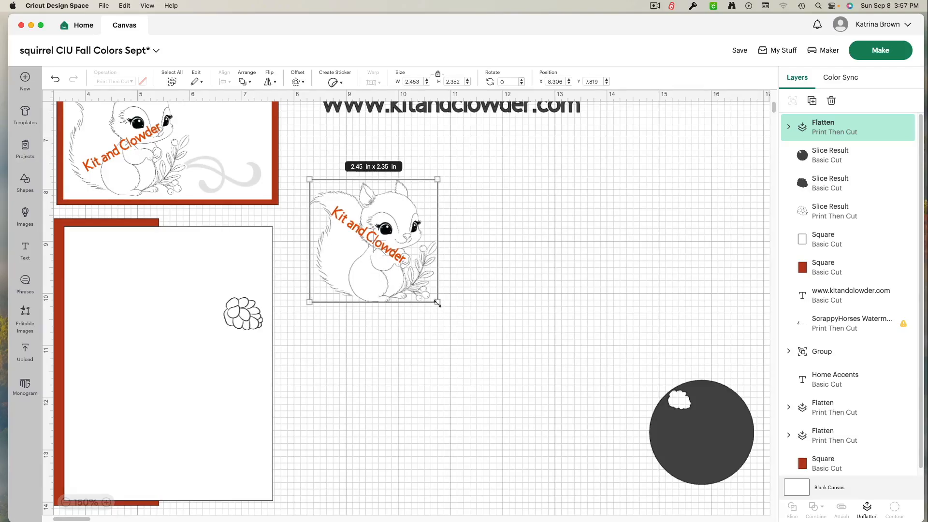
left_click_drag(438, 303, 439, 305)
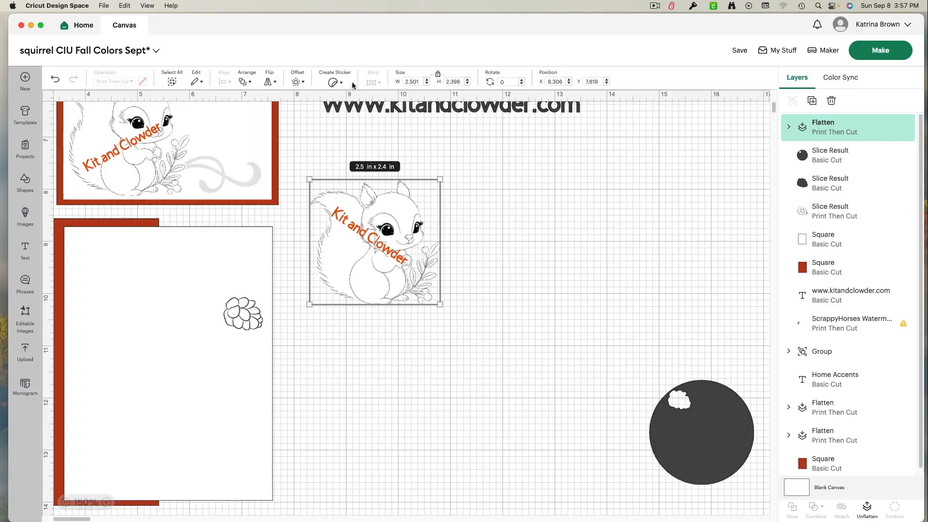
Step: Add a 0.042 in offset with rounded corners and welding around the squirrel image
left_click(298, 82)
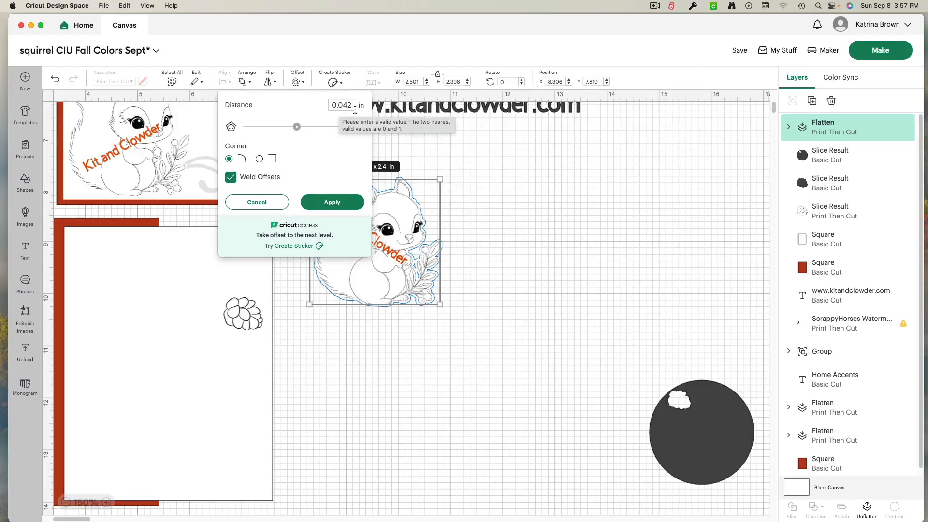
left_click_drag(298, 129, 301, 130)
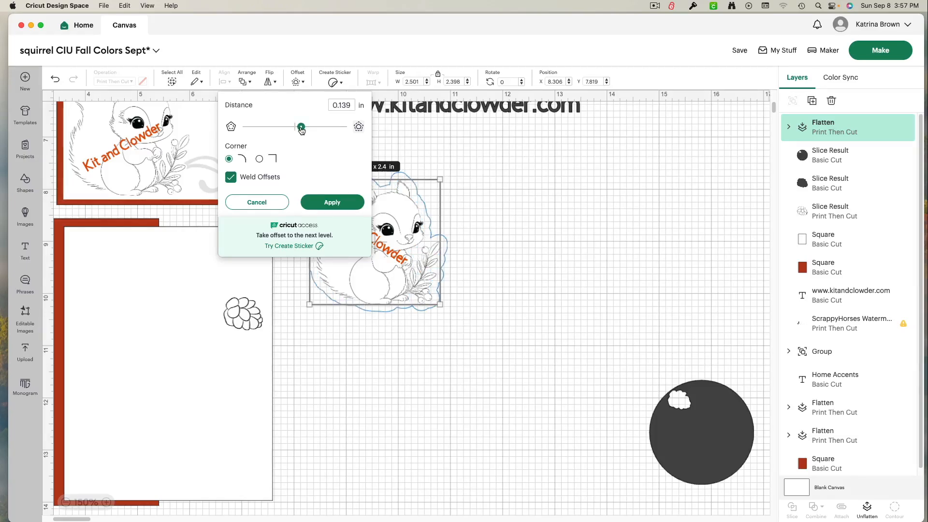
left_click_drag(302, 130, 300, 129)
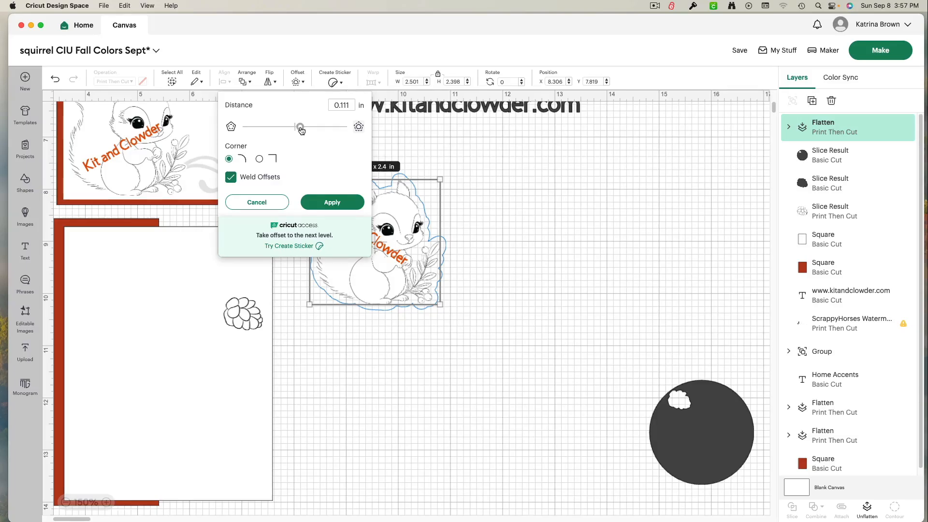
left_click_drag(300, 129, 298, 133)
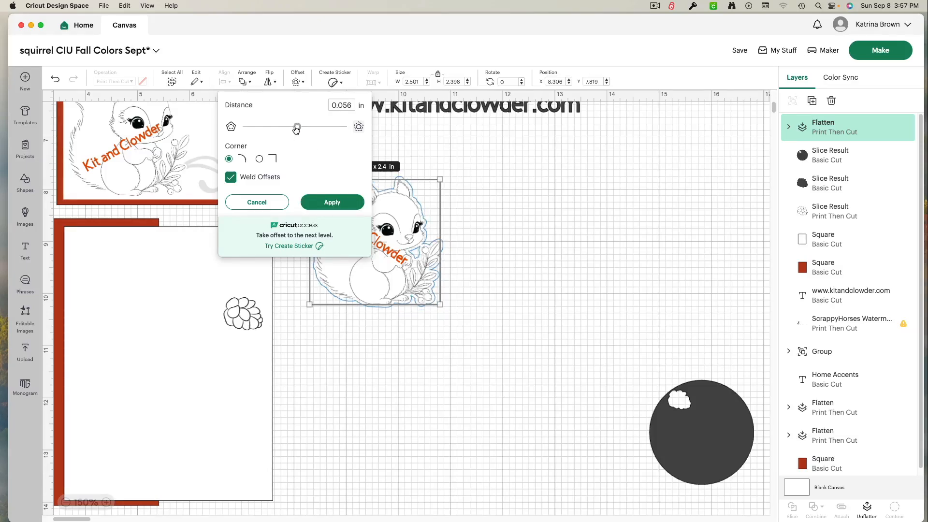
left_click(296, 128)
left_click(296, 128)
left_click_drag(296, 129, 296, 129)
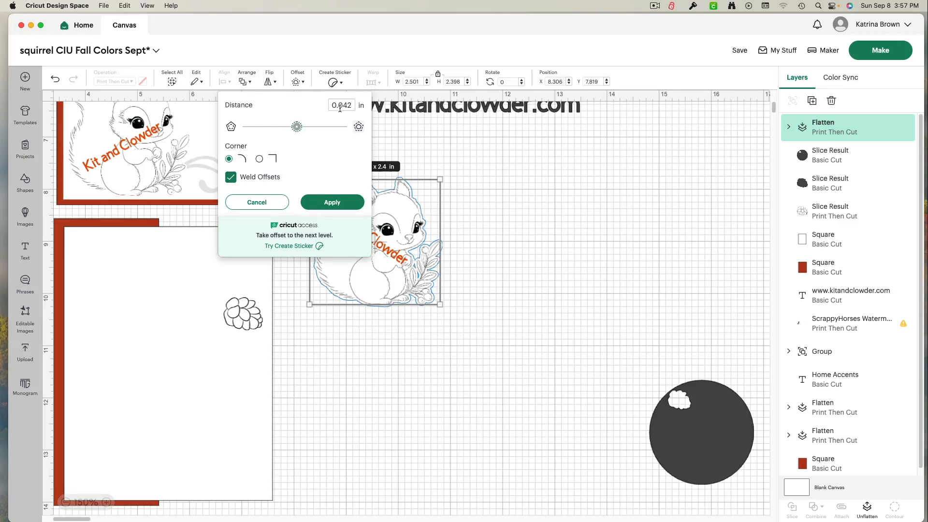
left_click(332, 201)
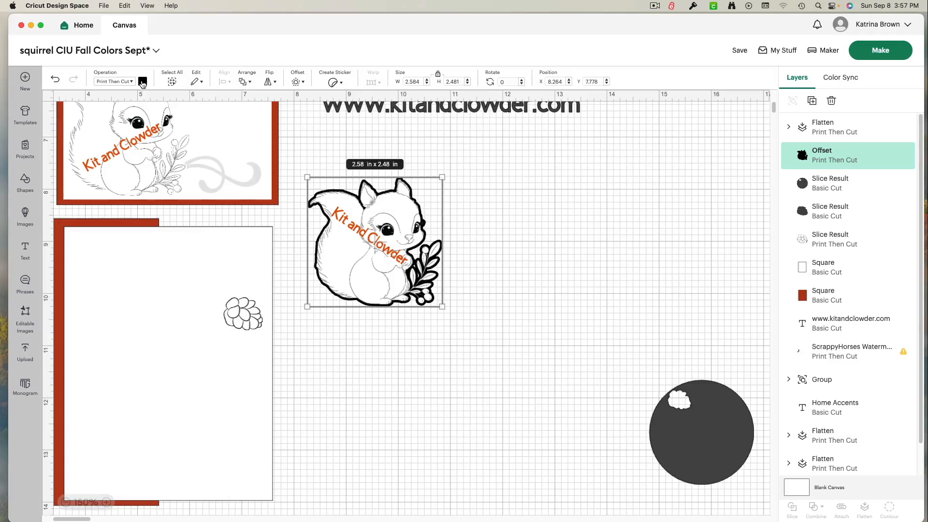
Step: Color the squirrel's offset white and flatten it together with the squirrel image
left_click(142, 82)
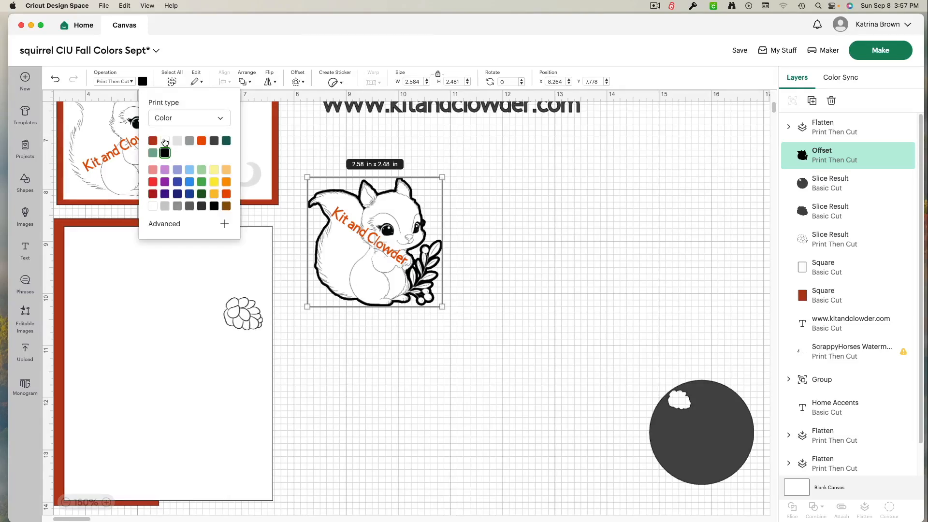
left_click(165, 142)
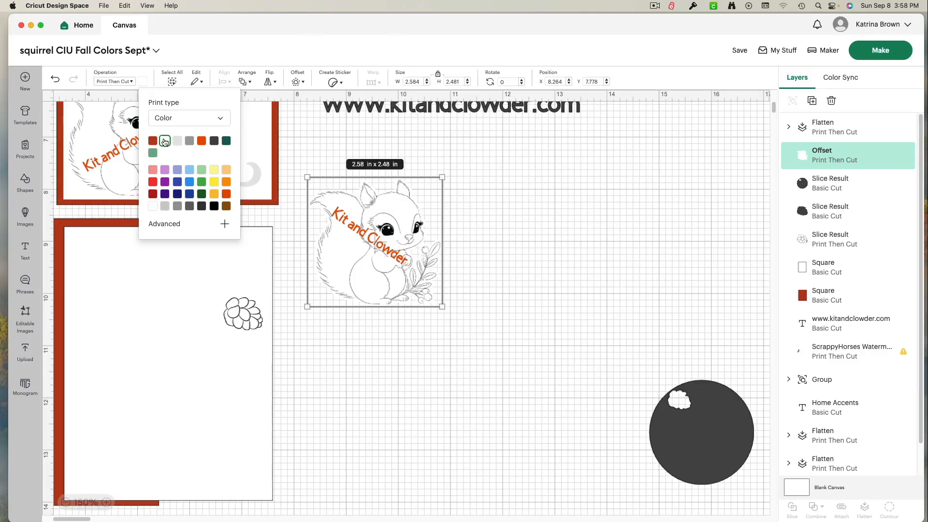
left_click(389, 349)
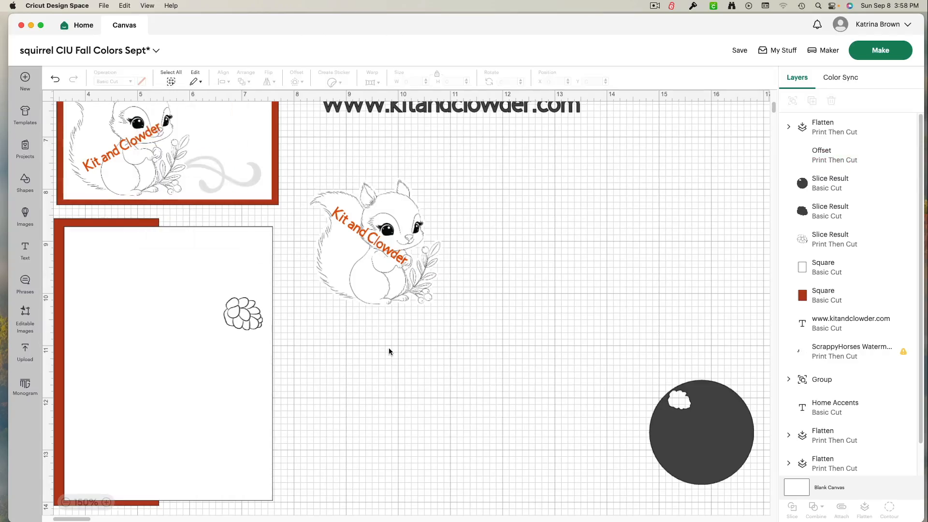
left_click_drag(465, 347, 303, 159)
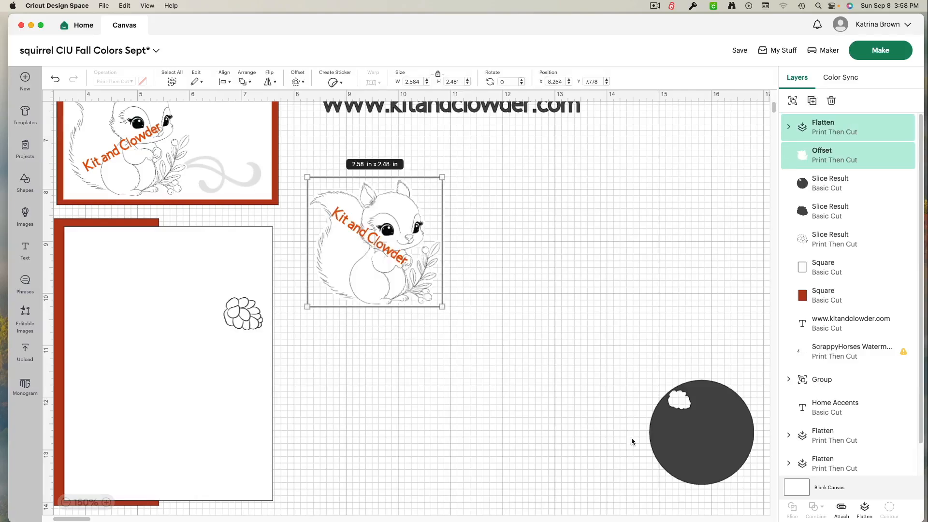
left_click(863, 510)
Step: Shrink the squirrel to about 2.45 by 2.35 in on the white panel, and move that panel with its images off the red card base
left_click_drag(393, 273, 153, 464)
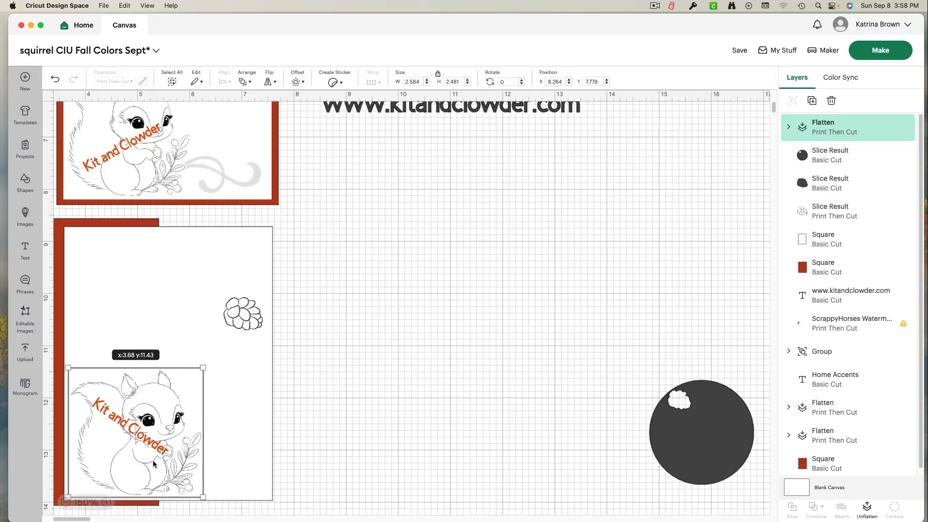
left_click_drag(204, 497, 156, 479)
left_click_drag(321, 377, 393, 383)
left_click(108, 383)
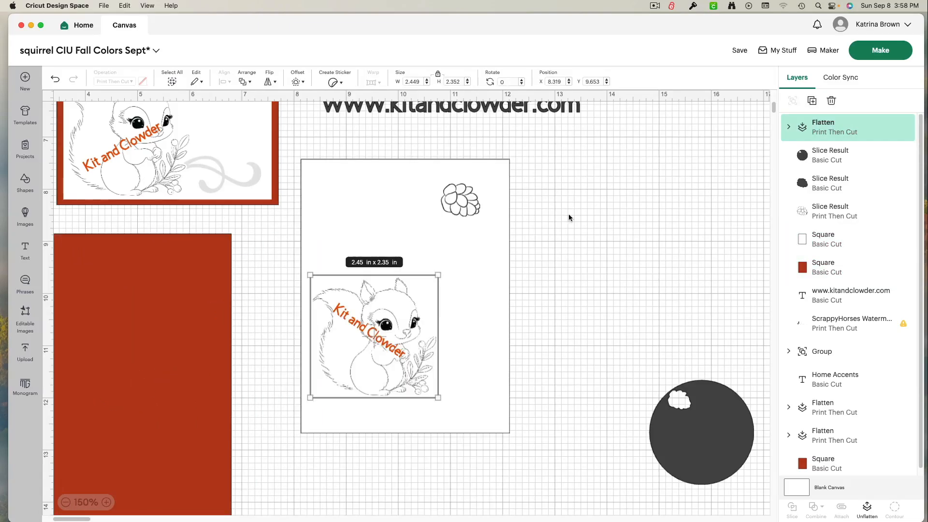
Step: Move the two-tone green corner flourish into the open area beside the white panel
scroll(568, 217, "up", 5)
left_click(676, 186)
left_click_drag(675, 185, 591, 448)
scroll(591, 448, "down", 1)
scroll(591, 448, "down", 5)
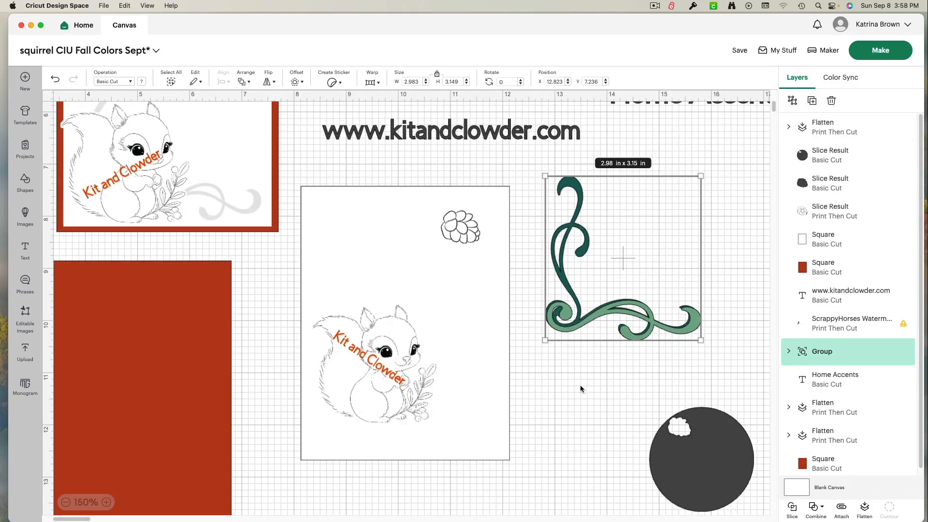
left_click(580, 388)
Step: Ungroup the corner flourish and delete its light green layer
left_click_drag(597, 313, 600, 314)
left_click(793, 102)
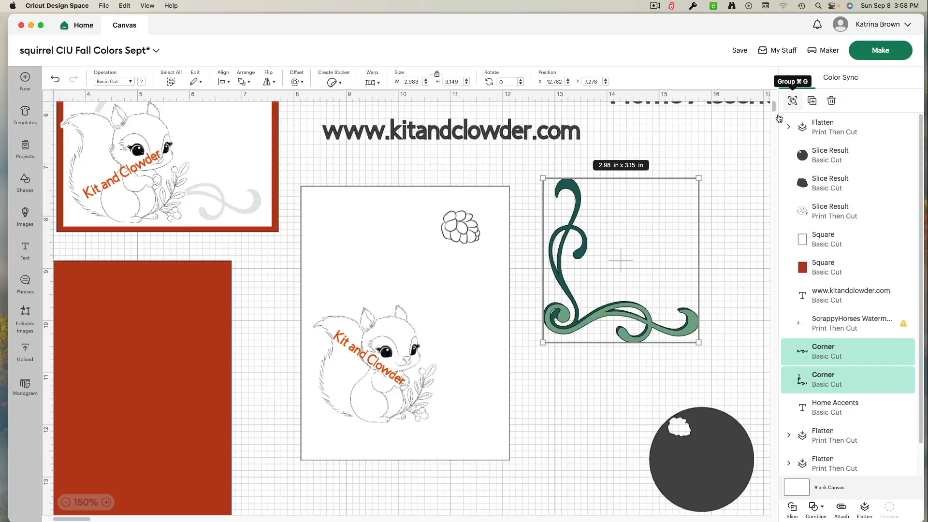
left_click(596, 338)
left_click_drag(588, 321, 573, 396)
key("Delete")
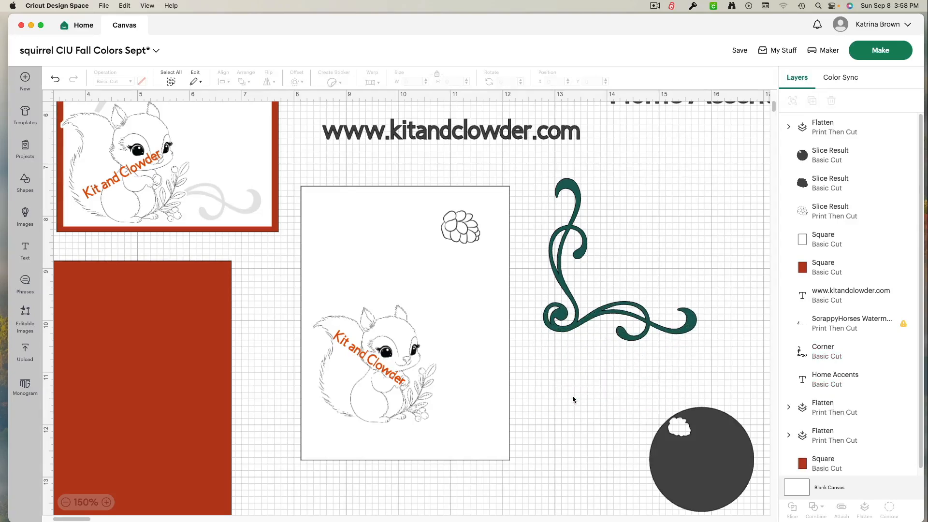
Step: Delete the leftover dark circle and the dark pinecone cutout
left_click(661, 467)
key("Delete")
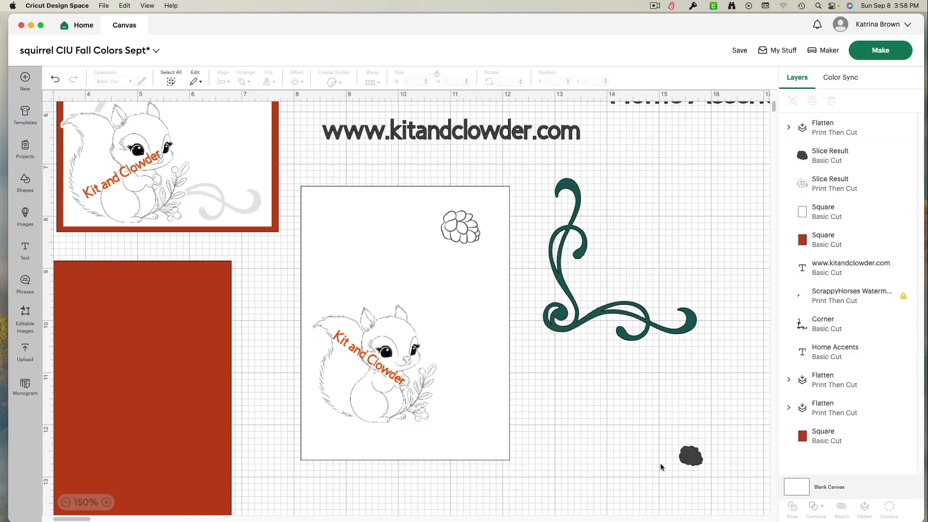
left_click_drag(658, 414, 723, 508)
key("Delete")
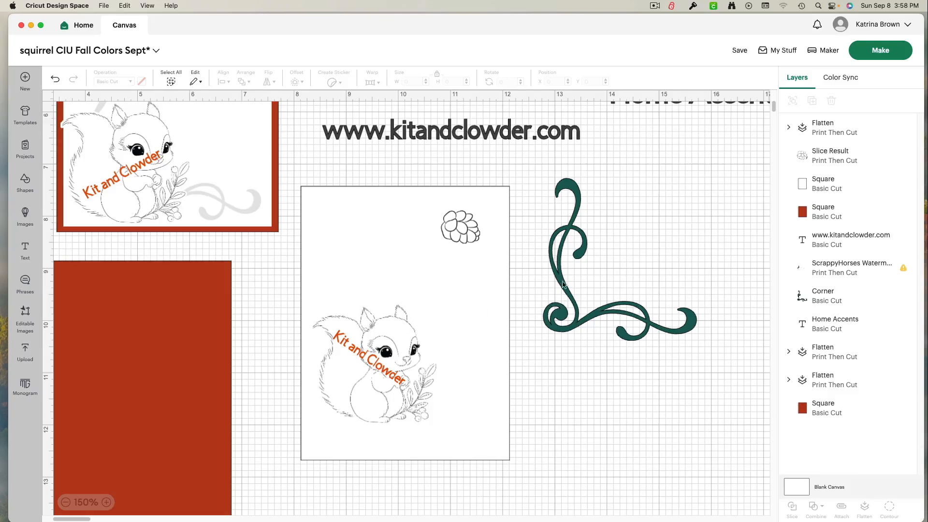
Step: Bring the dark green corner flourish to the front and place it on the white panel
mouse_move(555, 333)
left_mouse_down()
mouse_move(465, 373)
mouse_move(367, 384)
mouse_move(557, 334)
left_mouse_up()
right_click(556, 334)
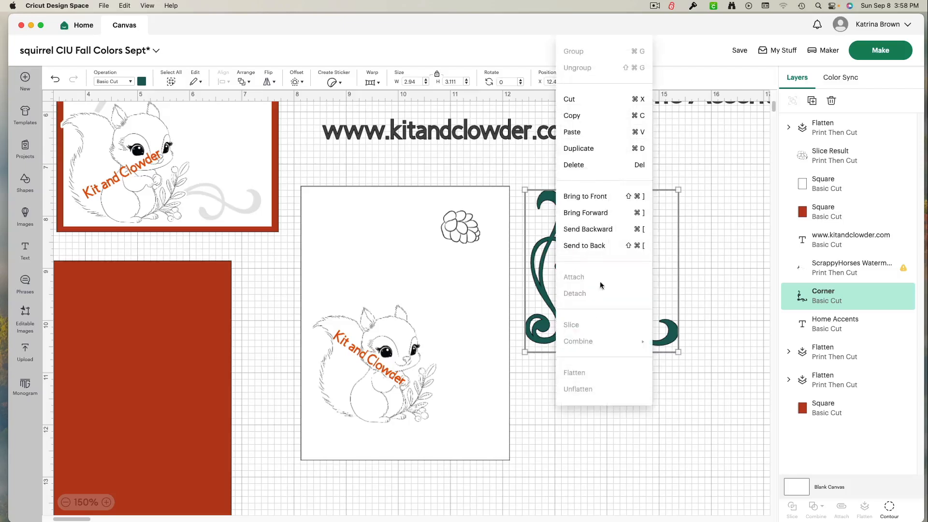
left_click(590, 197)
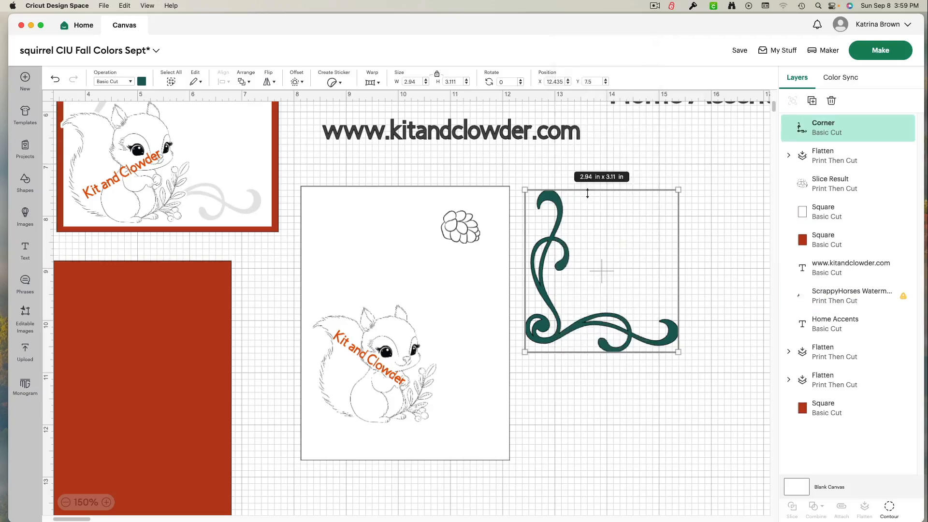
left_click_drag(553, 339, 345, 364)
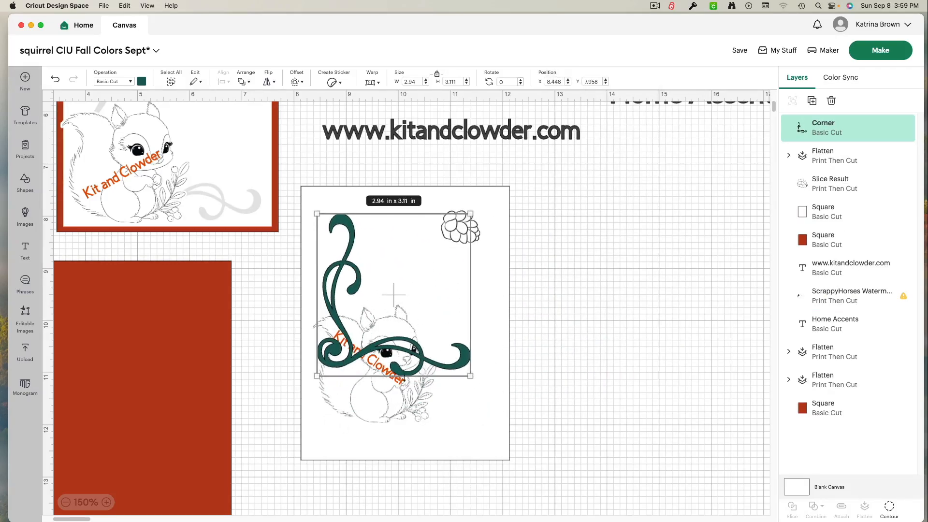
Step: Move the squirrel to the panel's lower-left corner and fit the flourish at the lower right, sized proportionally to about 2.85 by 3.02 in
left_click_drag(469, 376, 485, 442)
scroll(484, 441, "up", 1)
scroll(485, 442, "up", 1)
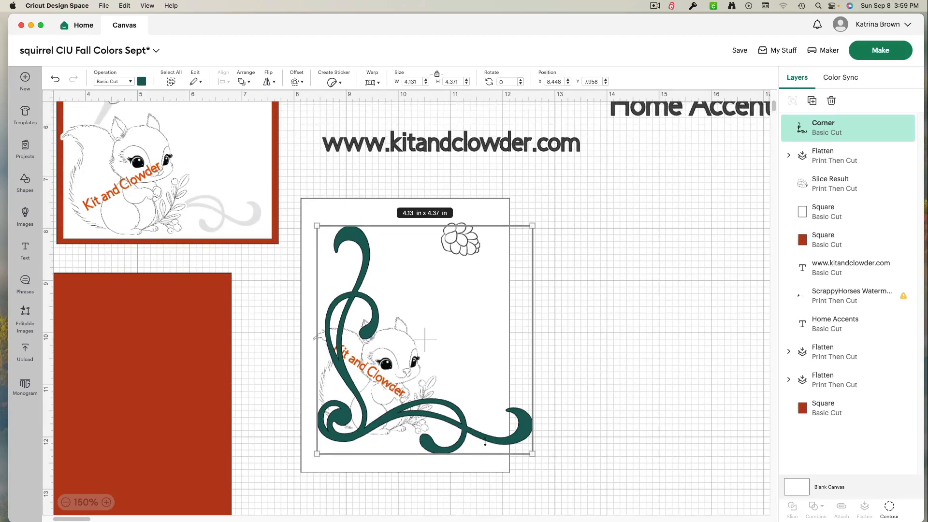
left_click_drag(532, 456, 501, 422)
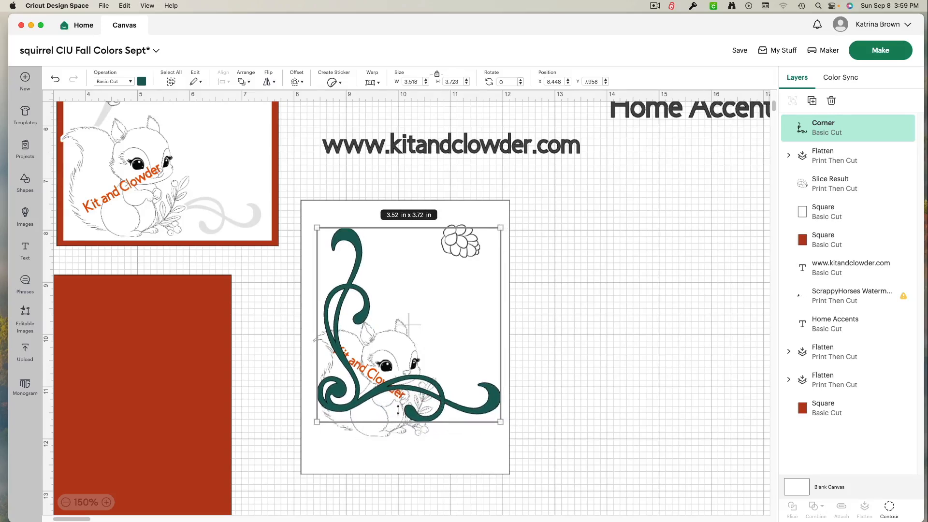
left_click(494, 467)
left_click_drag(371, 433, 352, 465)
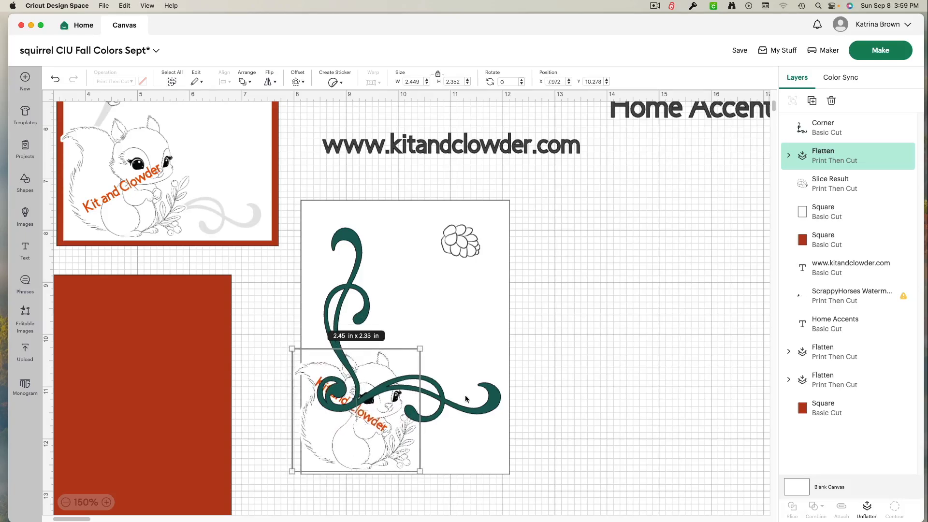
left_click_drag(462, 411, 462, 459)
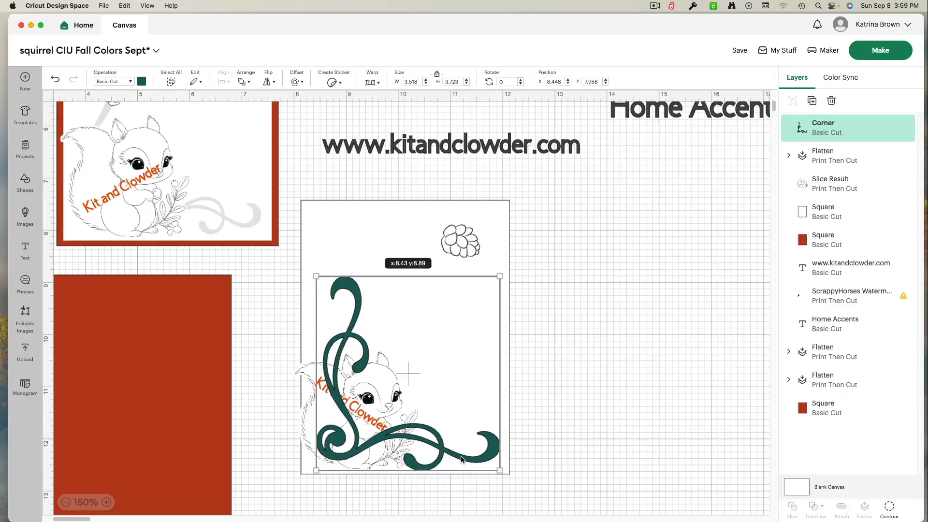
left_click_drag(462, 460, 482, 453)
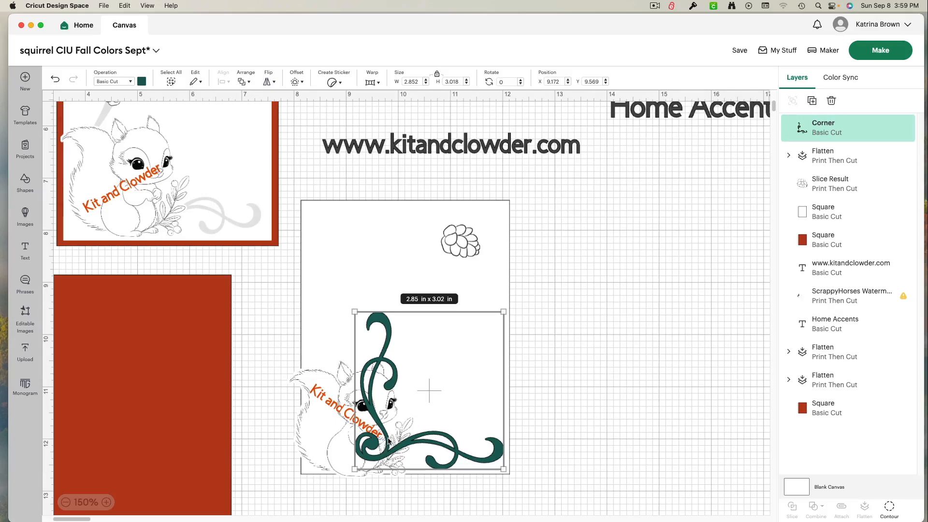
Step: Move the flourish beside the panel and cover its horizontal branch with a circle stretched into an oval about 2.62 by 2 in
left_click_drag(390, 440, 577, 360)
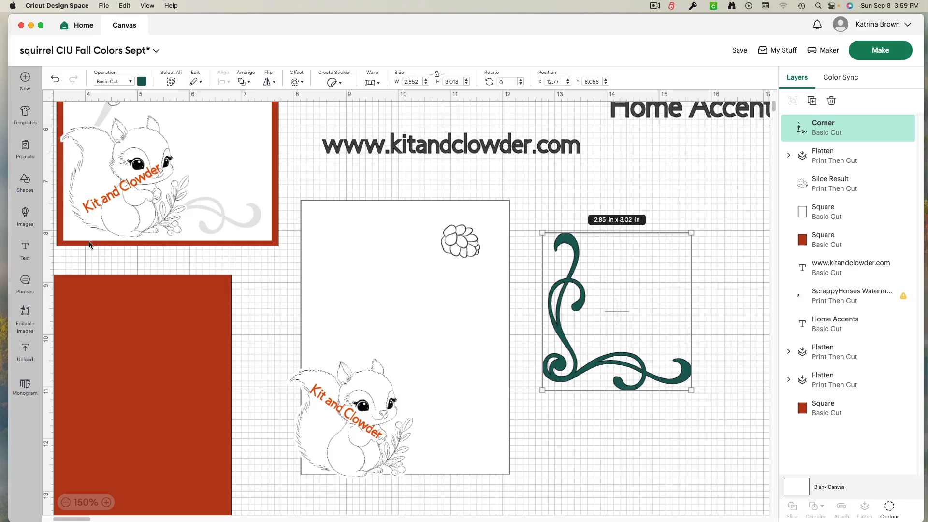
left_click(25, 181)
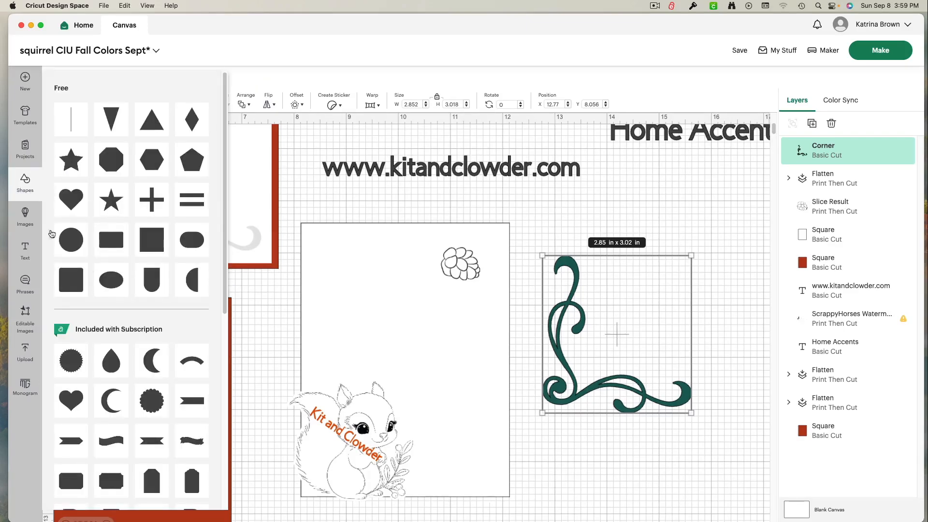
left_click(71, 240)
left_click_drag(122, 173, 616, 393)
mouse_move(672, 397)
left_mouse_down()
mouse_move(704, 397)
mouse_move(666, 400)
left_mouse_up()
Step: Slice the flourish with the oval and delete the leftover oval pieces
left_click_drag(549, 211, 710, 452)
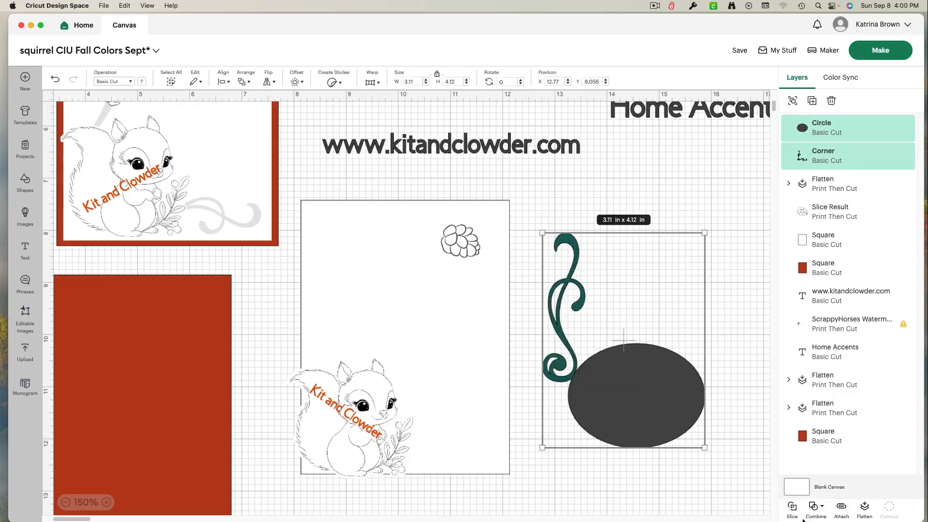
left_click(792, 509)
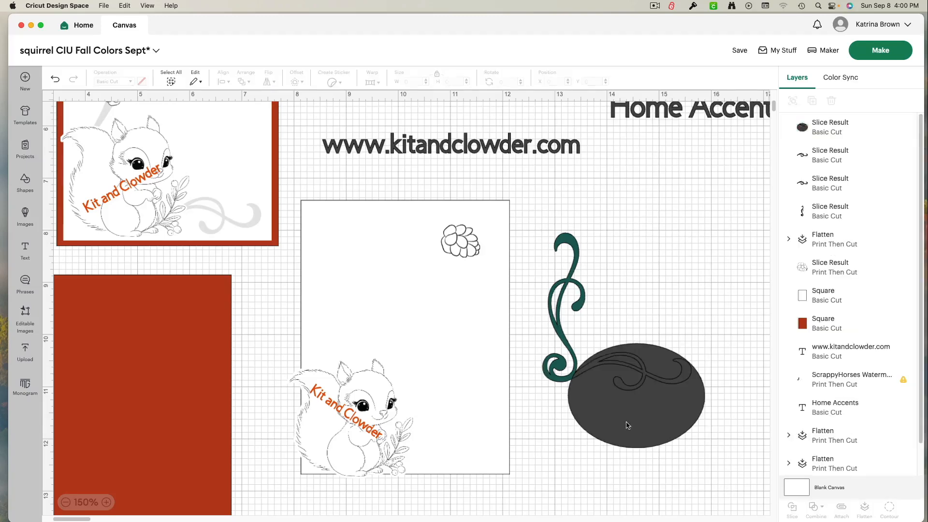
left_click_drag(628, 425, 727, 505)
left_click(623, 392, "shift")
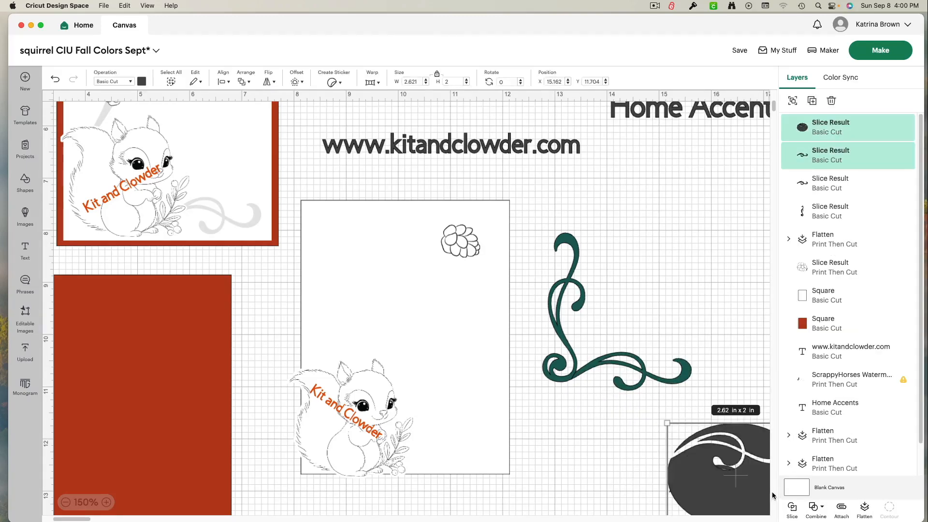
key("Delete")
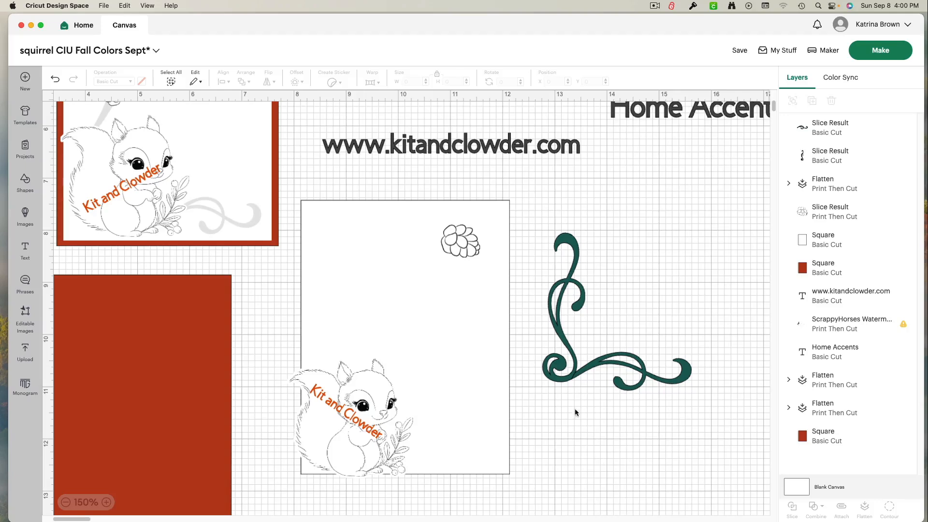
Step: Place the horizontal flourish piece beside the squirrel's leaves at the panel's lower edge, and the vertical piece above the squirrel
left_click_drag(631, 367, 444, 449)
left_click(375, 424)
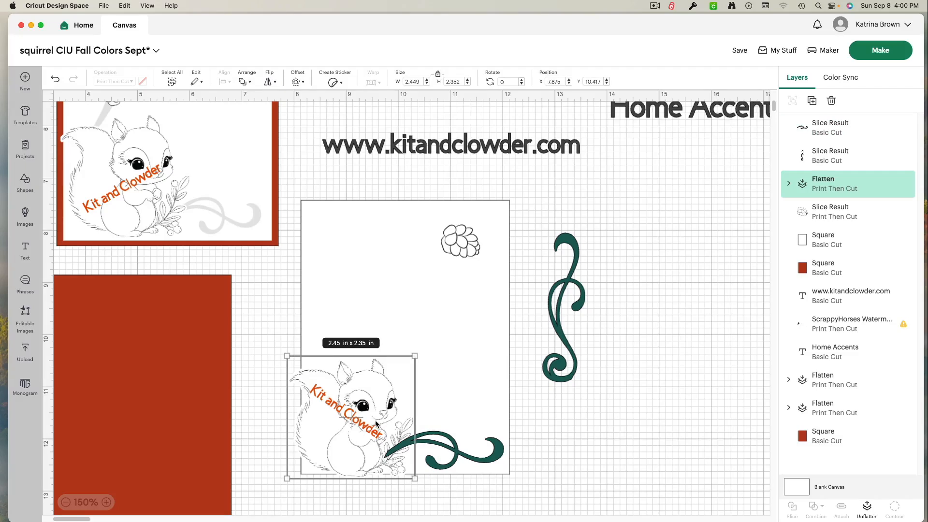
left_click(558, 324)
left_click_drag(558, 324, 340, 344)
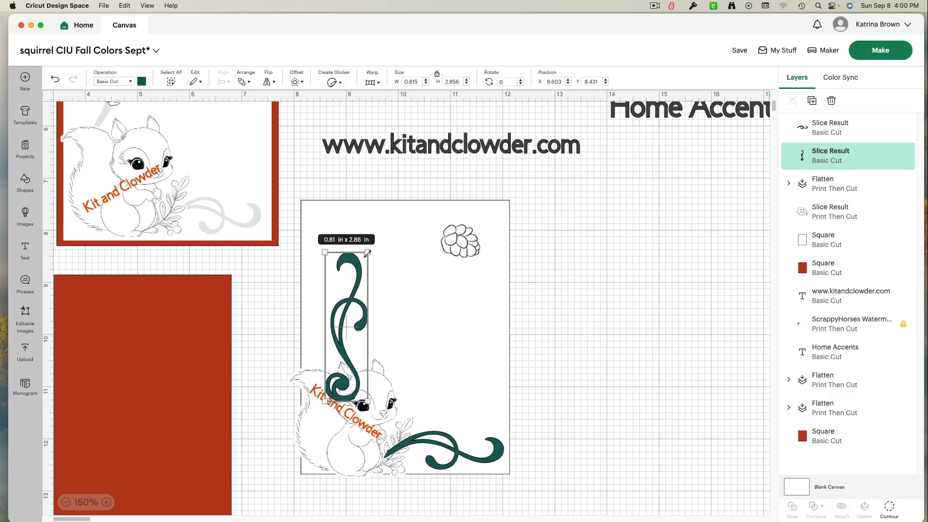
Step: Move the flattened 4 by 5.25 in reference panel beside the white panel, and raise the vertical flourish above the squirrel's tail
scroll(271, 272, "up", 3)
left_click(233, 222)
left_click_drag(233, 222, 709, 443)
scroll(703, 440, "down", 5)
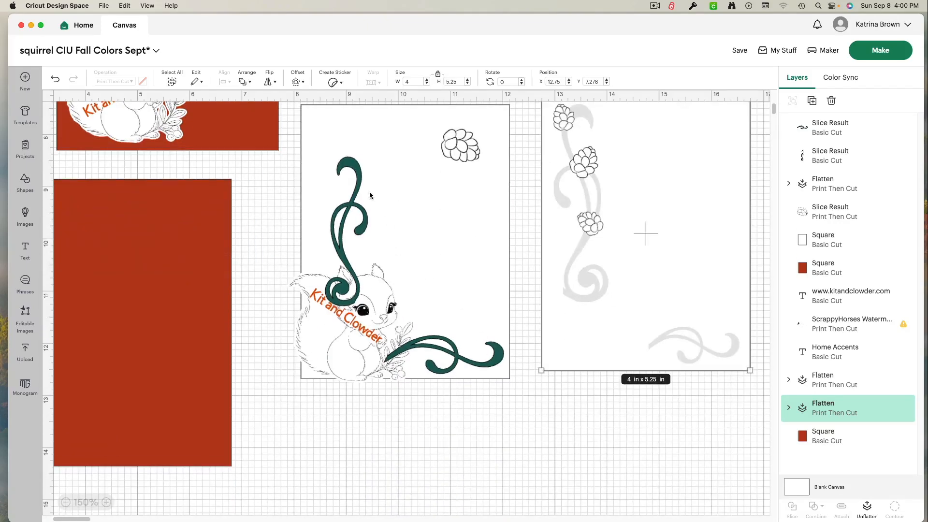
scroll(516, 242, "up", 1)
left_click_drag(369, 232, 365, 202)
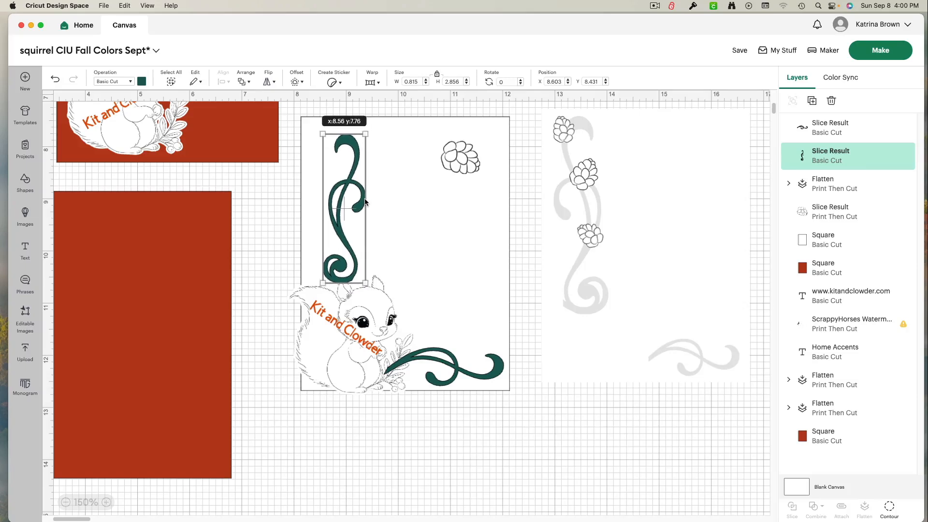
Step: Enlarge the vertical flourish to about 1 by 3.51 in and flip it horizontally
left_click_drag(365, 283, 375, 317)
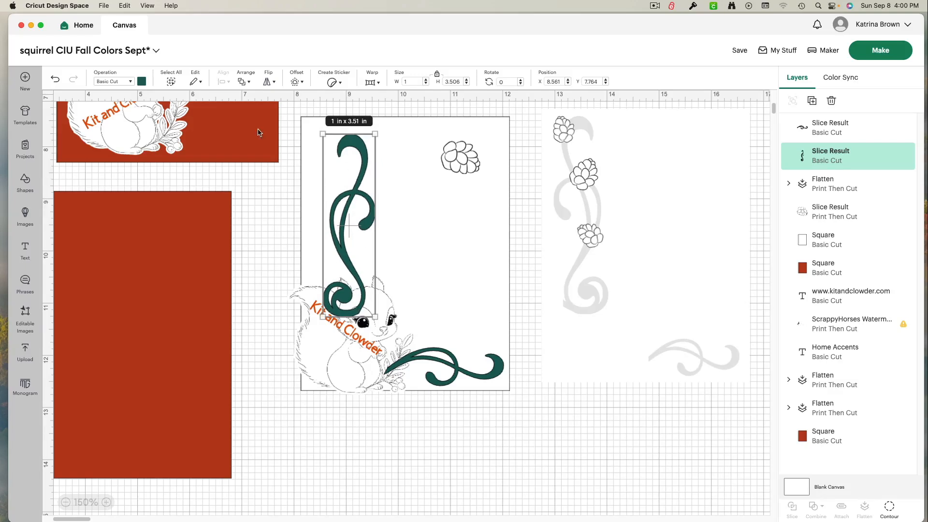
left_click(269, 82)
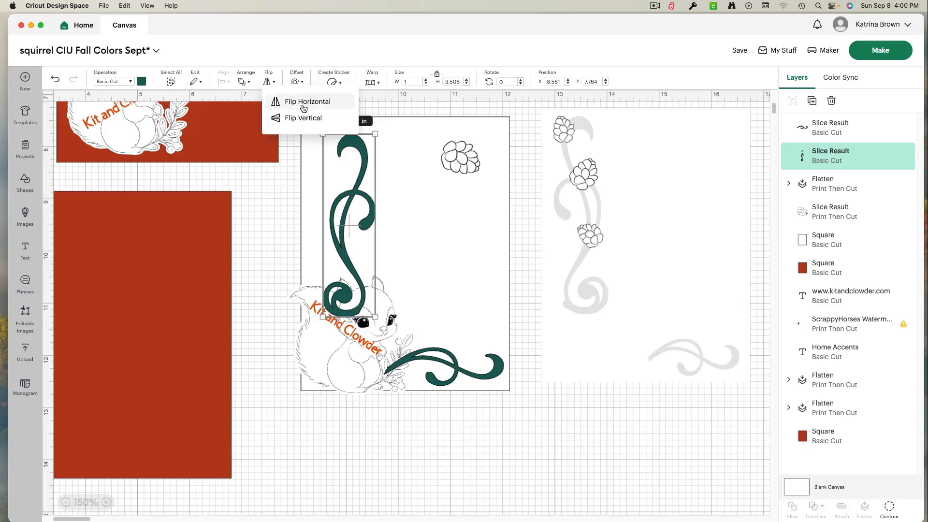
left_click(299, 101)
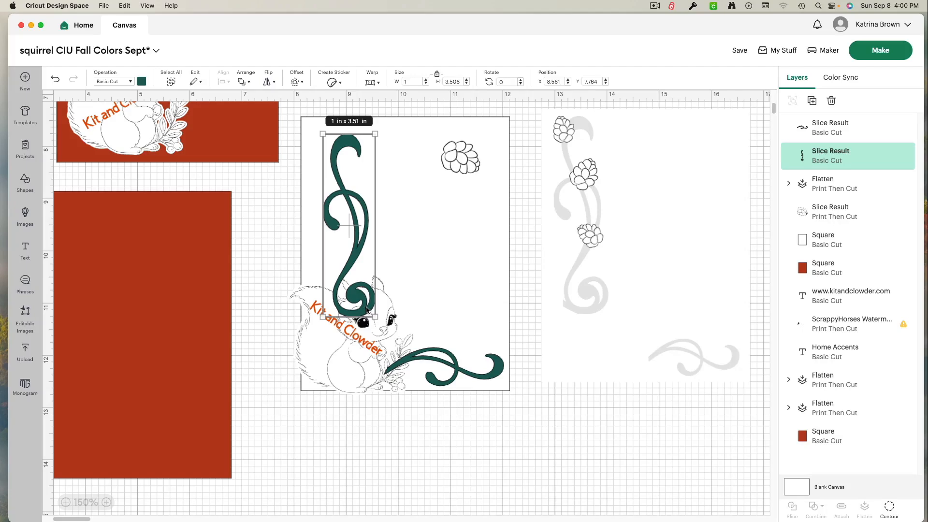
Step: Bring the squirrel to the front and place it over the flourish's base in the white panel's lower corner
left_click(364, 353)
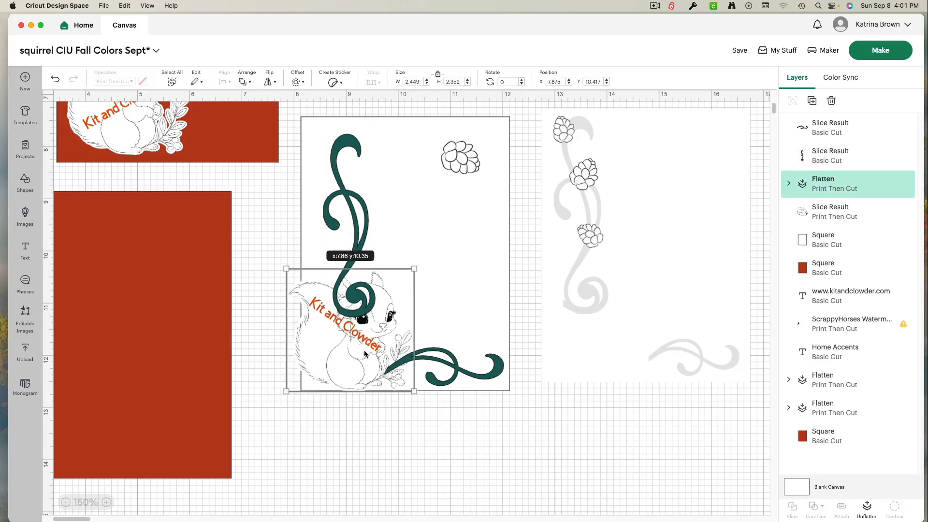
right_click(363, 344)
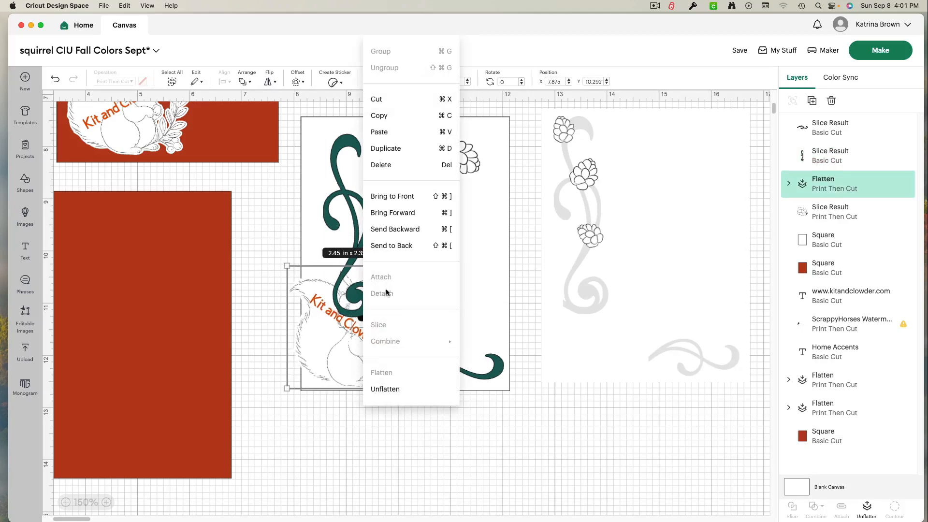
left_click(403, 205)
left_click_drag(357, 366, 362, 366)
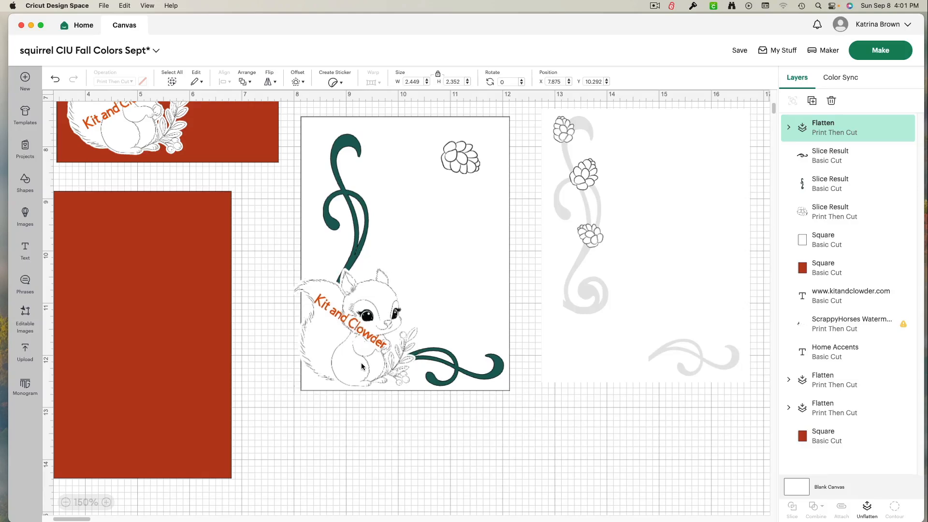
Step: Shift the vertical flourish slightly outward and up, and enlarge it to about 1.03 by 3.6 in
left_click(355, 228)
left_click_drag(355, 228, 352, 229)
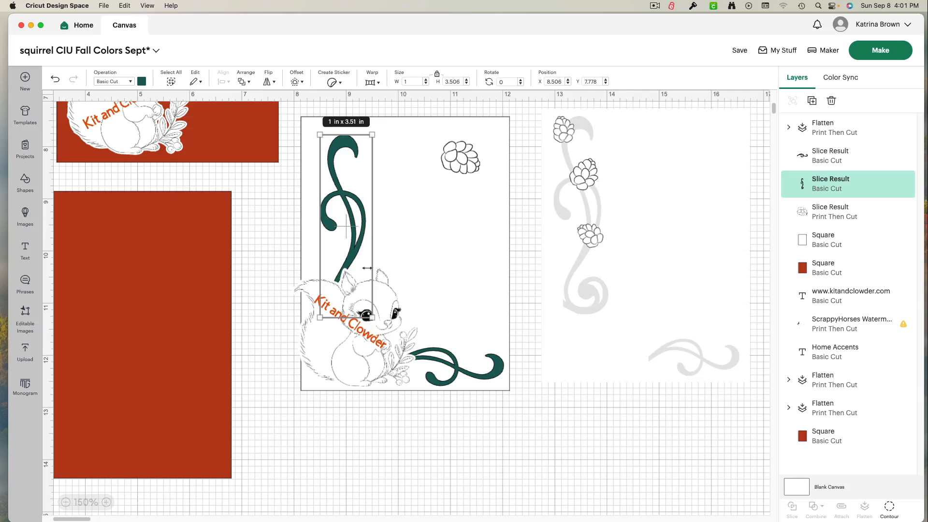
key("Up")
left_click_drag(374, 132, 353, 161)
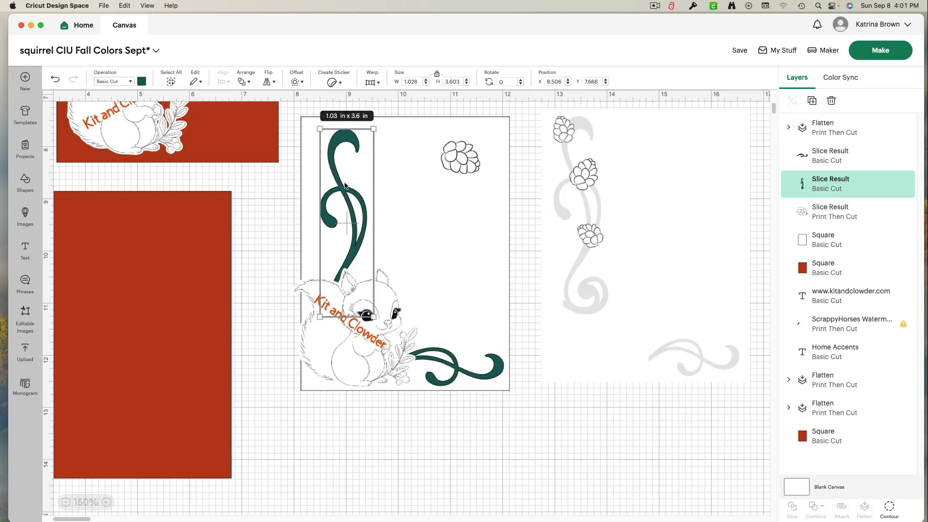
Step: Duplicate the pinecone twice to have three copies
left_click(454, 162)
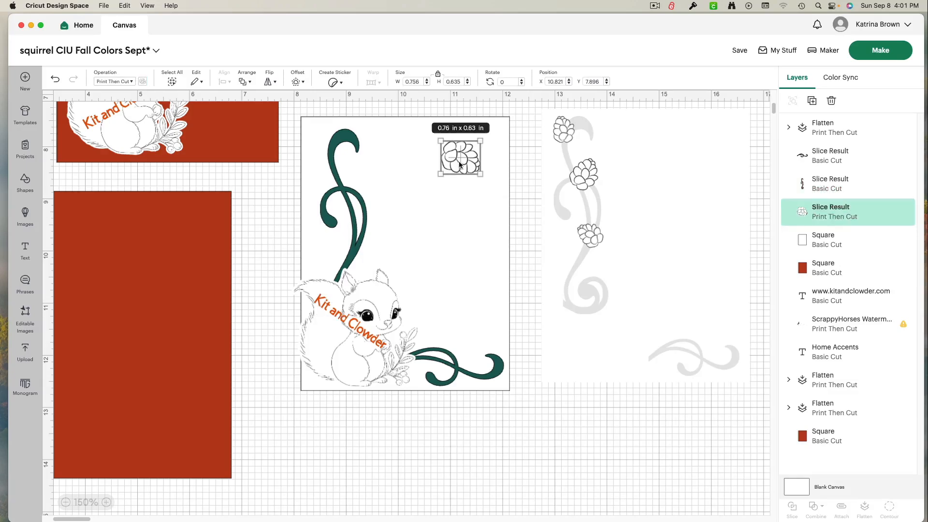
right_click(462, 163)
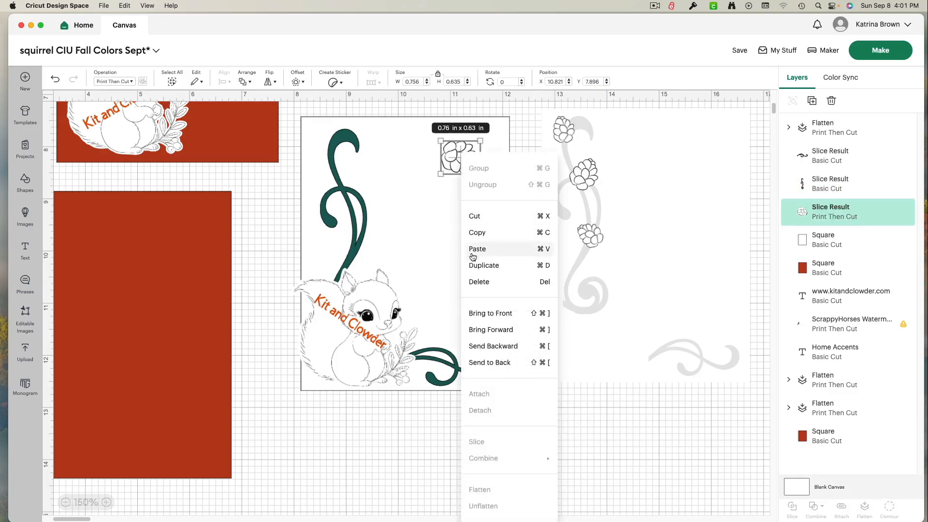
left_click(479, 268)
right_click(479, 183)
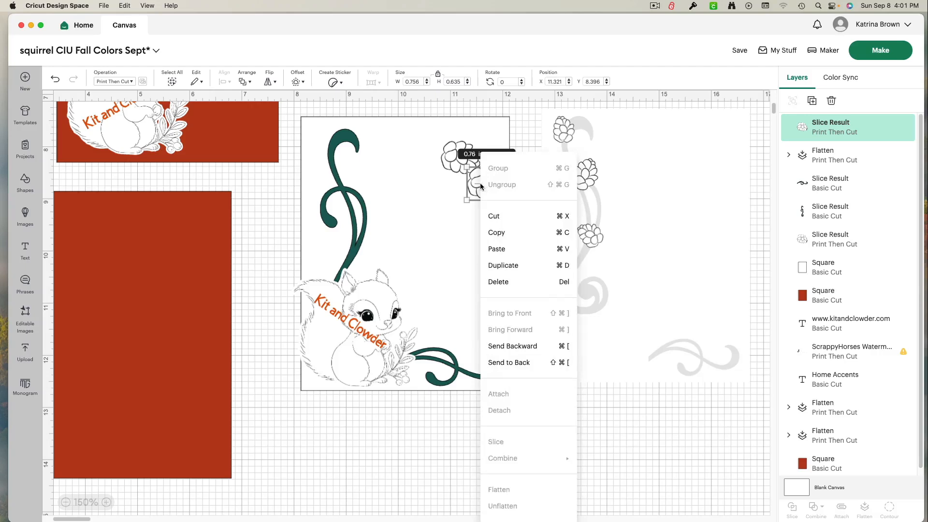
left_click(499, 267)
Step: Shrink the original pinecone to about 0.54 by 0.45 in, rotate it to 210.54°, bring it to the front and place it on the flourish's top curl
left_click_drag(496, 196, 420, 167)
right_click(427, 153)
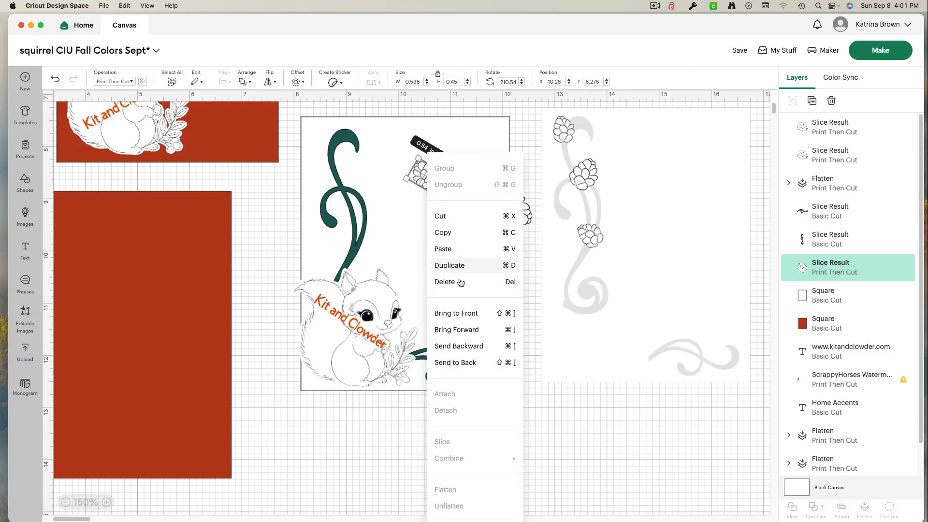
left_click(464, 314)
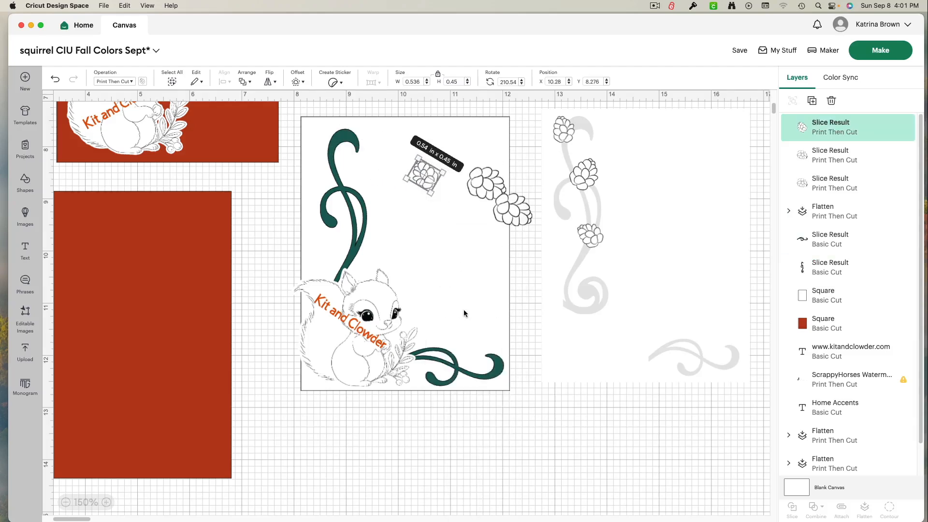
left_click_drag(426, 173, 333, 147)
Step: Rotate the second pinecone to 270.57°, shrink it to about 0.61 by 0.51 in and place it on the flourish's upper stem crossing
left_click_drag(496, 189, 430, 186)
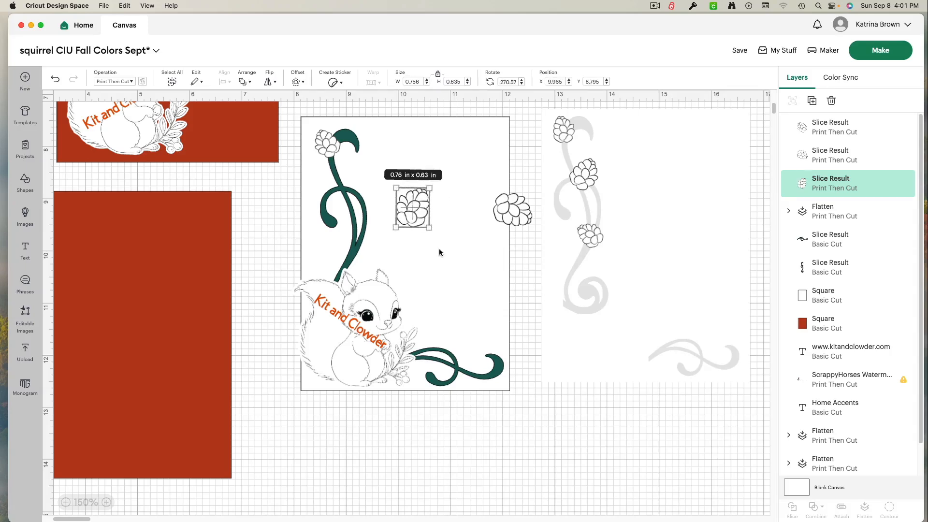
left_click_drag(429, 228, 421, 221)
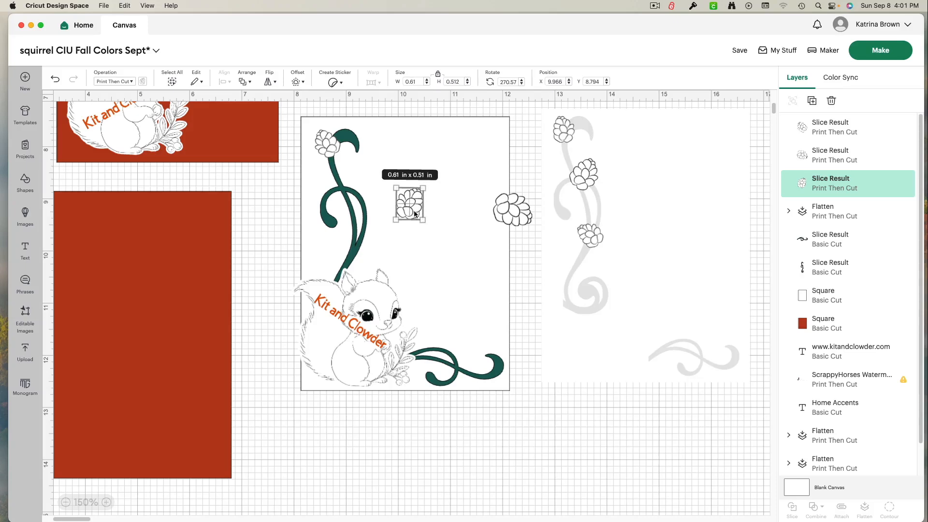
left_click_drag(411, 211, 354, 193)
Step: Shrink the third pinecone and place it on the flourish's stem below the second pinecone
left_click_drag(505, 210, 443, 240)
left_click_drag(476, 264, 420, 207)
left_click_drag(467, 259, 370, 263)
Step: Move the squirrel off the panel and recolor the vertical flourish to the pale cream #fff7ea
left_click_drag(359, 373, 660, 465)
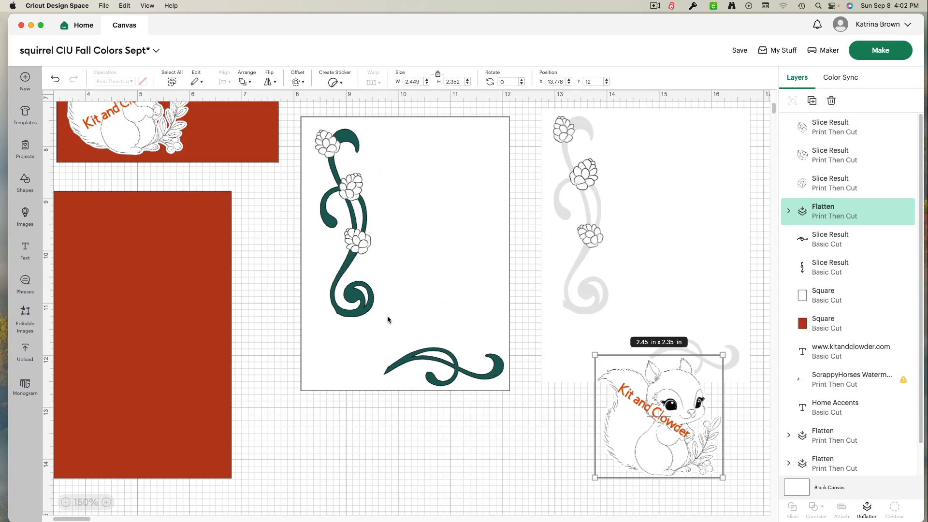
left_click(344, 312)
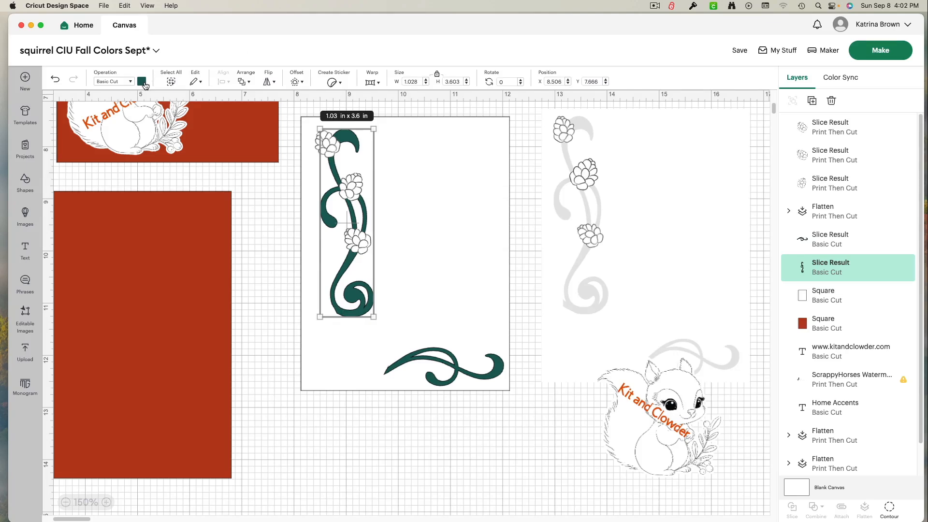
left_click(141, 83)
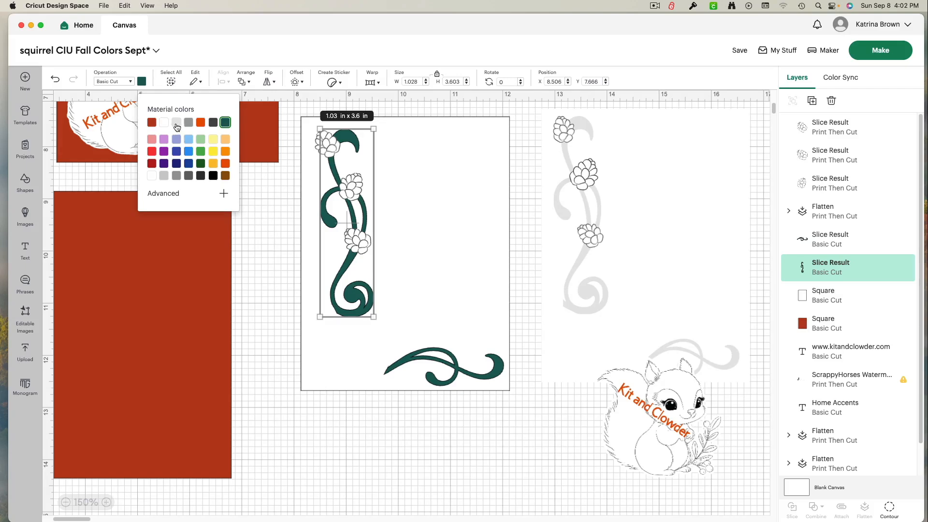
left_click(225, 140)
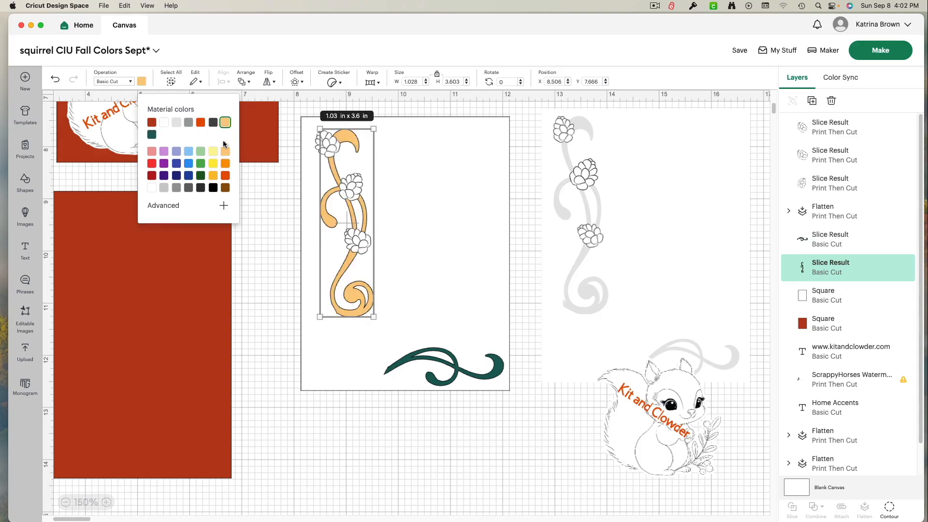
left_click(175, 208)
left_click_drag(186, 214, 155, 214)
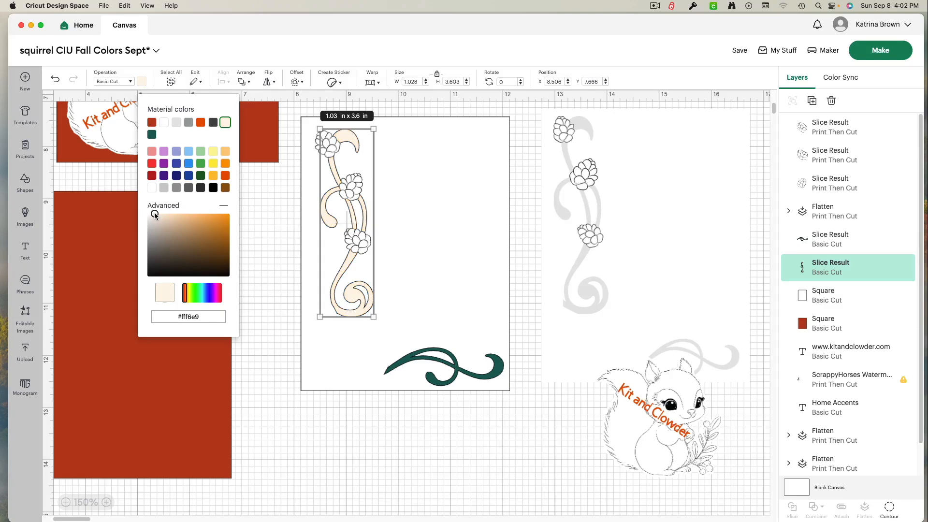
left_click_drag(155, 213, 154, 212)
left_click(280, 333)
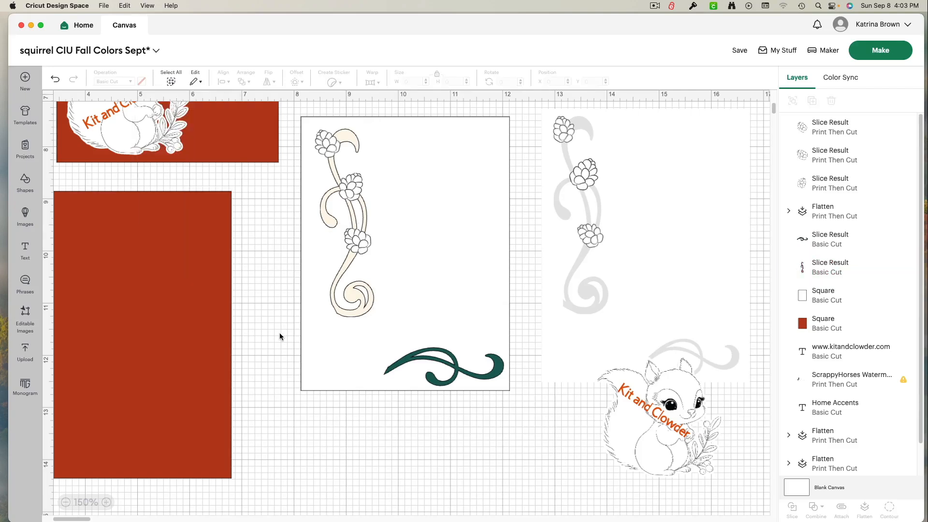
Step: Recolor the horizontal flourish with the same cream, #fff7ea
left_click(400, 364)
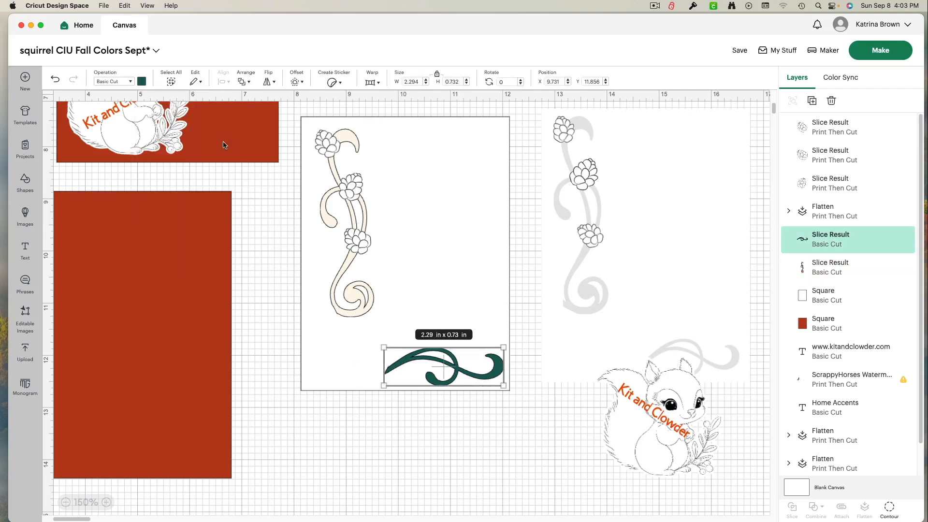
left_click(142, 81)
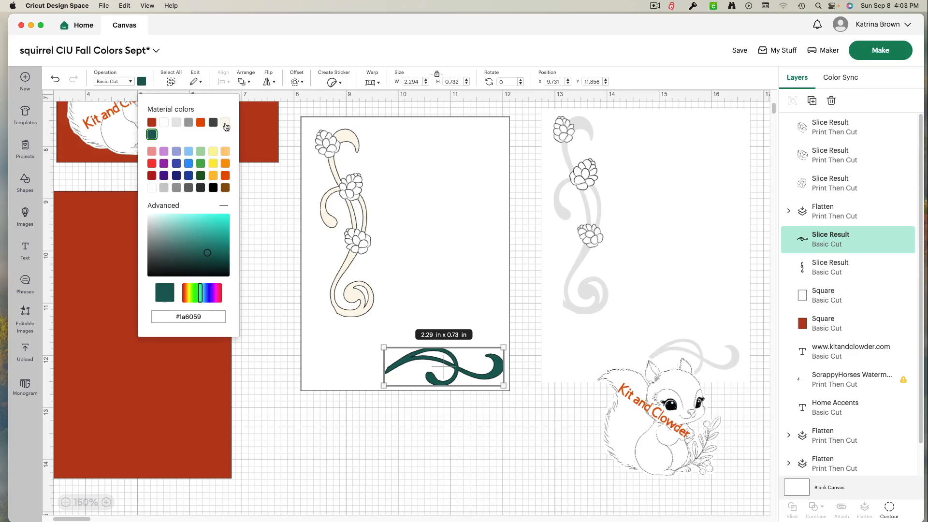
left_click(225, 123)
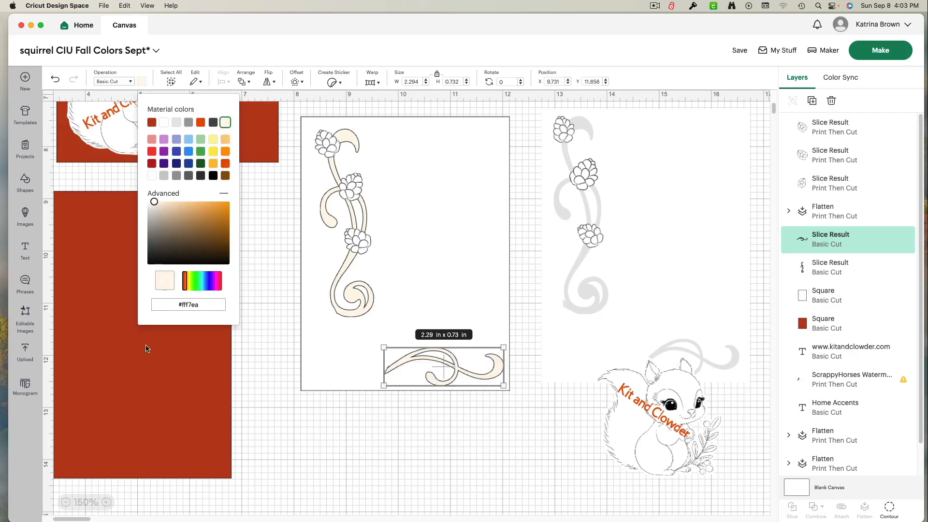
Step: Switch to Preview to check the finished card photo CIU Fall Colors.jpg, and move it out of the way again
left_click(9, 290)
left_click_drag(178, 80, 409, 89)
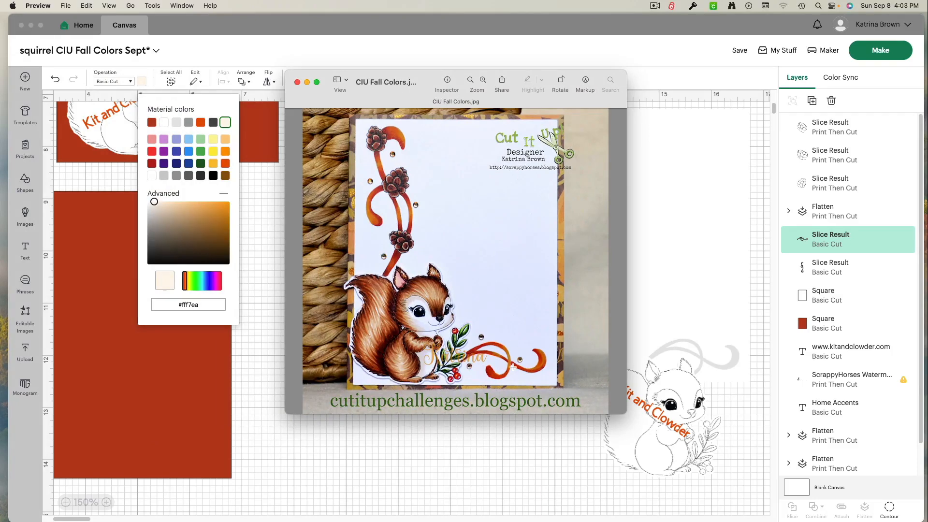
left_click_drag(378, 76, 0, 96)
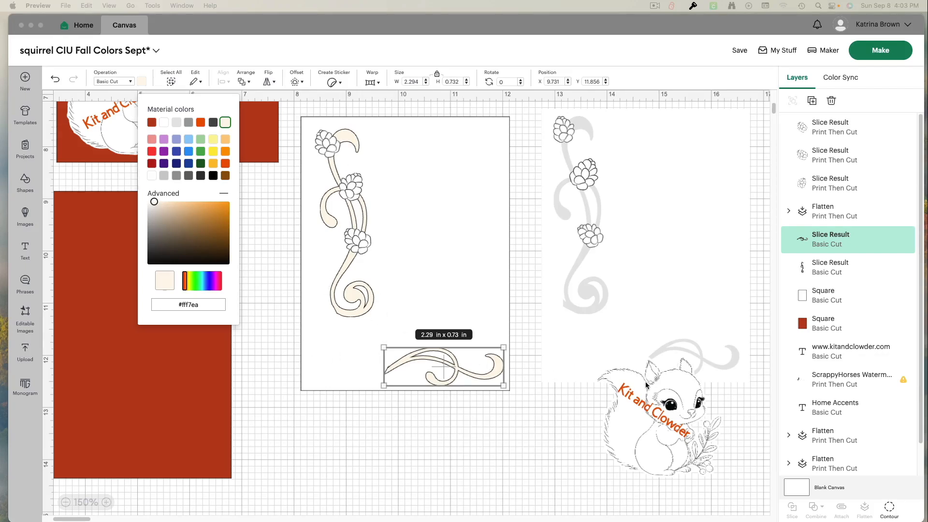
Step: Try out the card layout with the squirrel in the white panel's lower corner and the 4.25 by 5.5 in red panel behind it
left_click(669, 397)
left_click_drag(653, 396, 358, 302)
left_click_drag(208, 369, 451, 289)
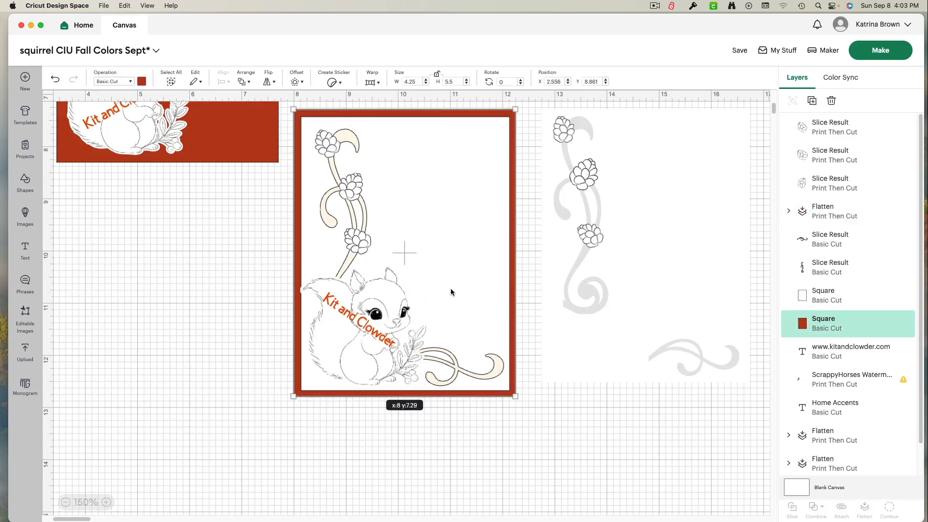
left_click_drag(450, 292, 450, 292)
left_click_drag(384, 338, 380, 340)
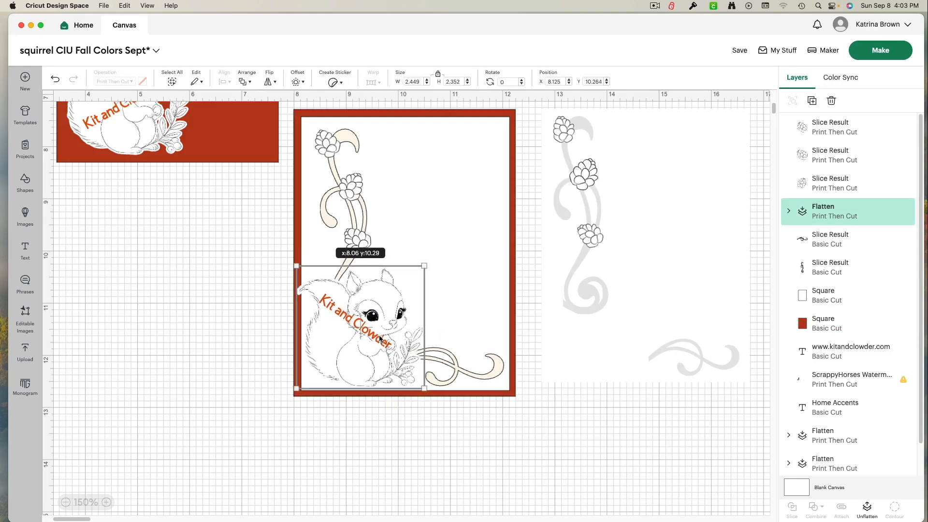
left_click(245, 315)
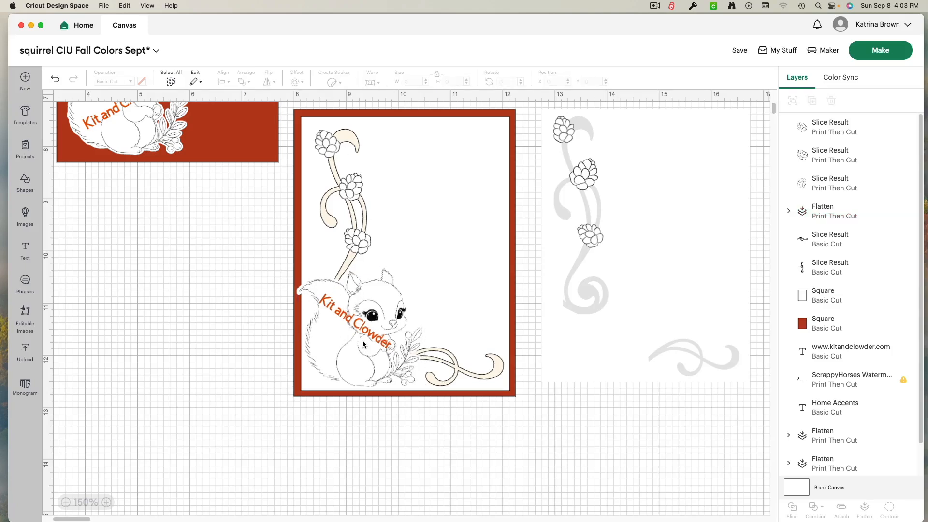
Step: Move the squirrel and red panel clear, and flatten the white panel with its three pinecones and two flourishes
left_click_drag(367, 336, 128, 360)
left_click_drag(319, 394, 656, 418)
left_click_drag(493, 443, 300, 136)
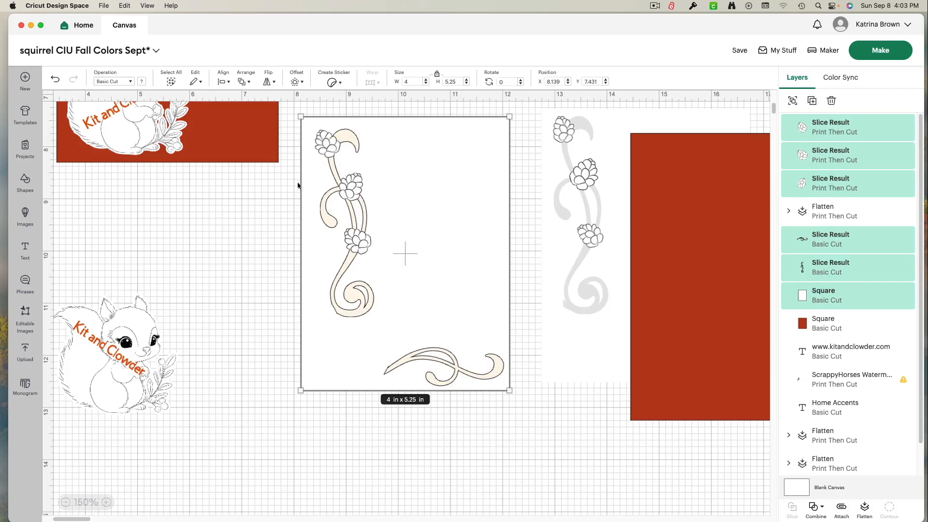
left_click(333, 115)
left_click_drag(310, 107, 387, 322)
left_click_drag(393, 344, 486, 442)
left_click(865, 508)
left_click(436, 454)
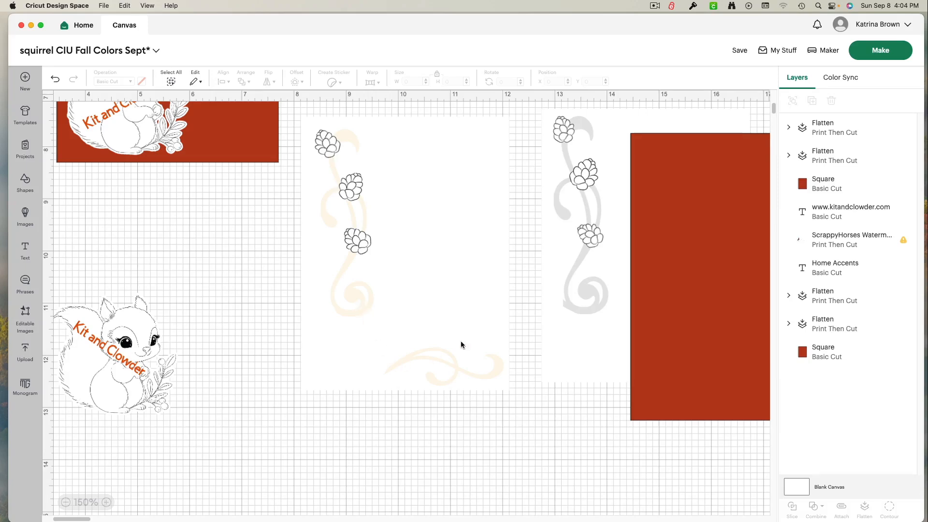
Step: Move the gray-flourish reference panel back onto its red card, and place the loose red panel behind the new cream-flourish panel
left_click_drag(578, 315, 147, 118)
left_click_drag(694, 357, 360, 336)
Step: Bring the squirrel to the front and place it in the lower corner of the cream-flourish panel beside the horizontal flourish
left_click_drag(134, 374, 212, 347)
right_click(208, 349)
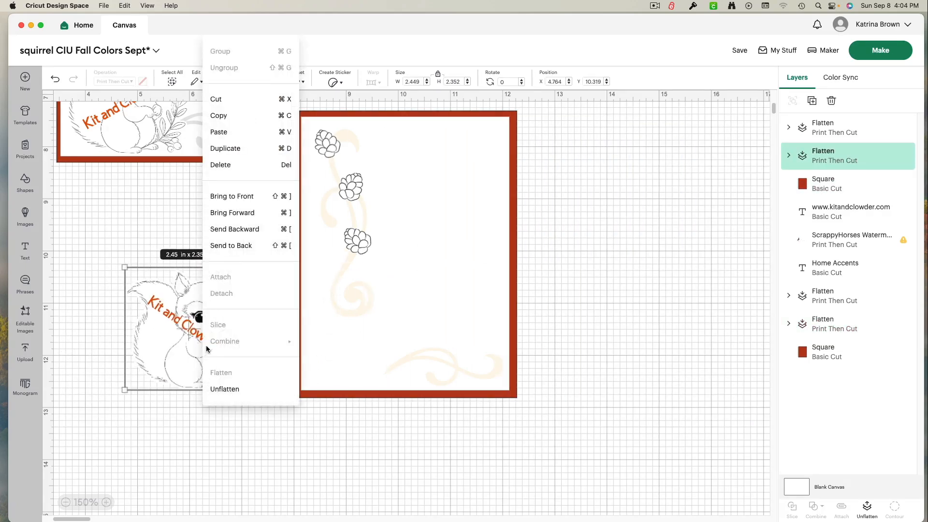
left_click(255, 197)
left_click_drag(190, 363, 363, 362)
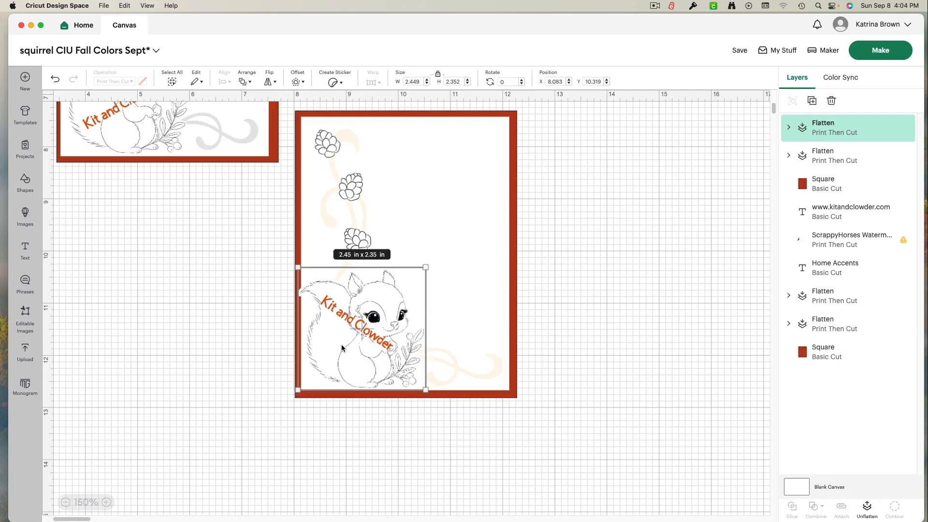